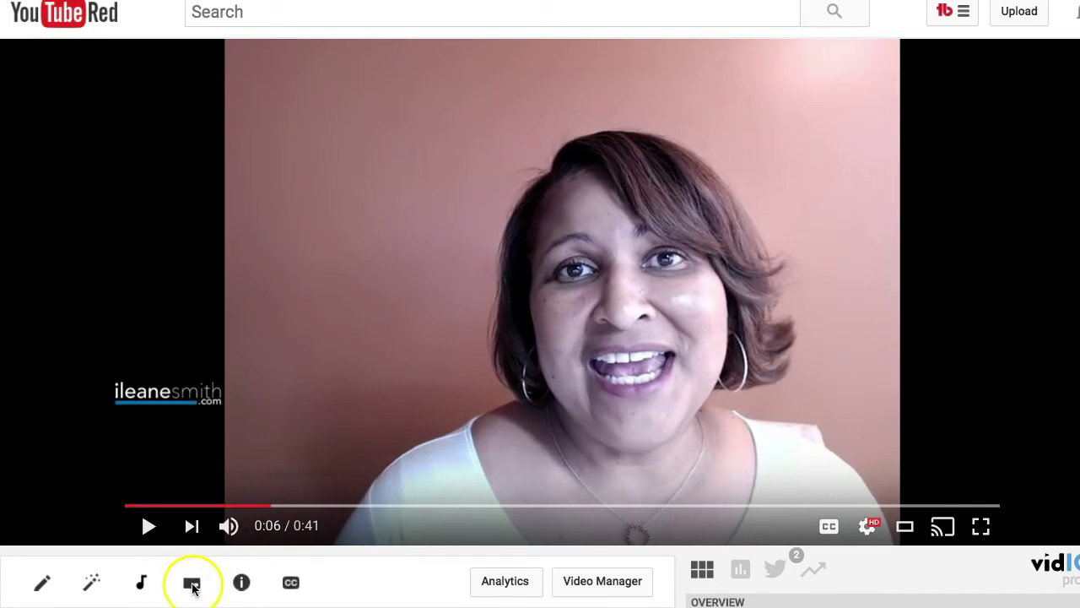
# Step: Open the End screen & Annotations editor for the channel introduction video
pyautogui.click(194, 584)
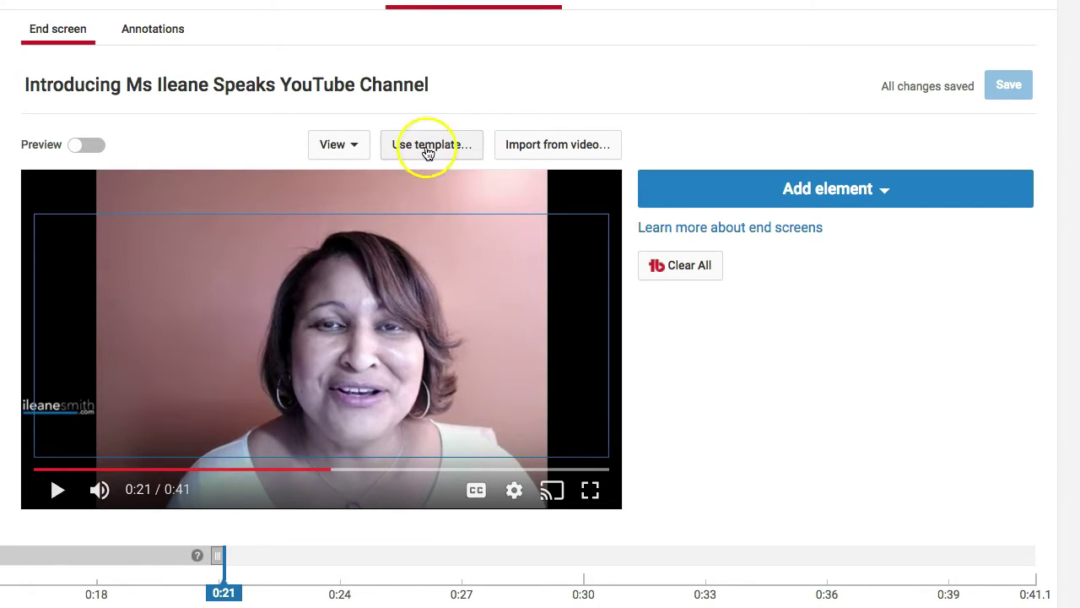
# Step: Open the Use template gallery of ready-made end screen layouts
pyautogui.click(429, 149)
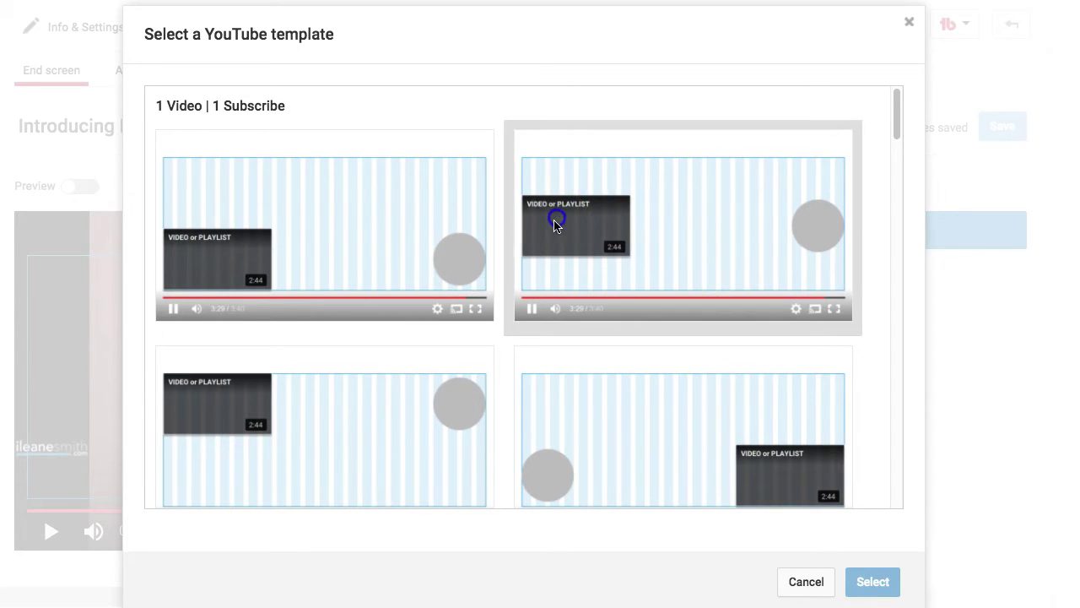
pyautogui.click(267, 256)
pyautogui.click(303, 382)
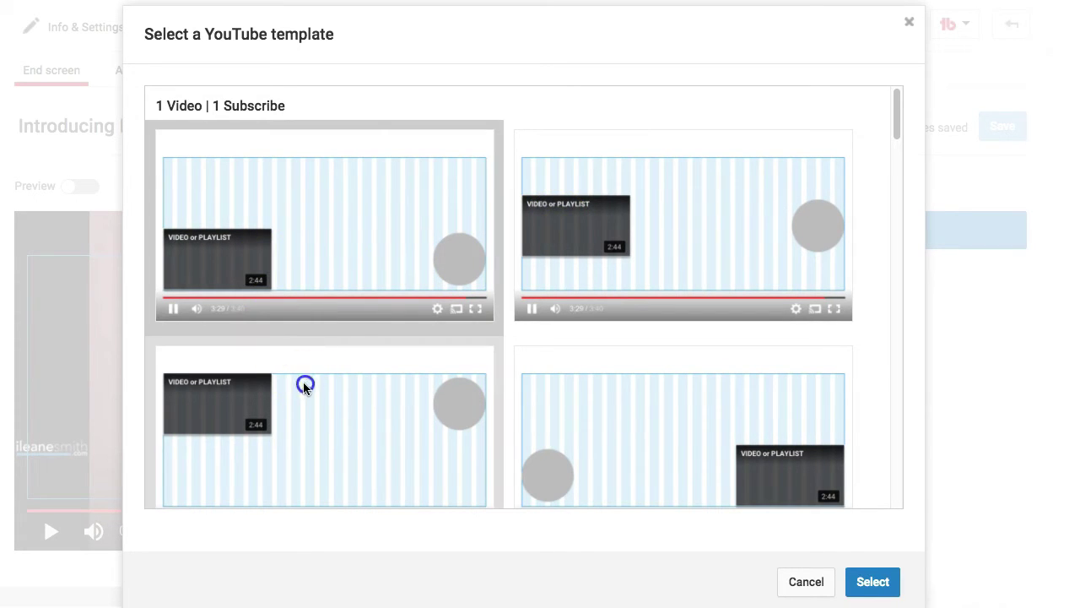
pyautogui.scroll(-3, 452, 325)
pyautogui.scroll(-1, 465, 329)
pyautogui.scroll(-2, 465, 329)
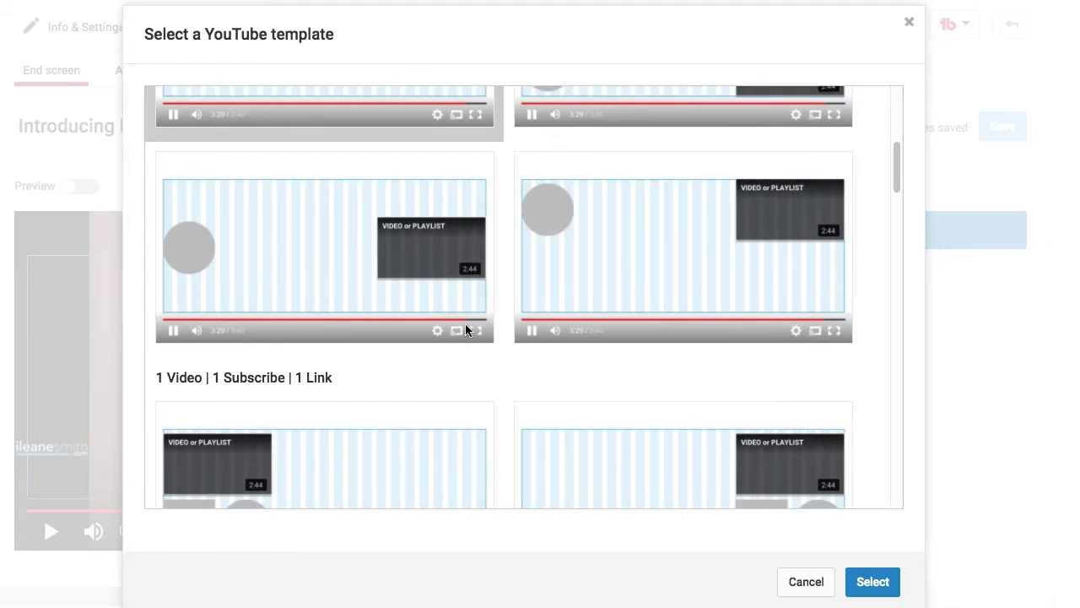
pyautogui.click(329, 262)
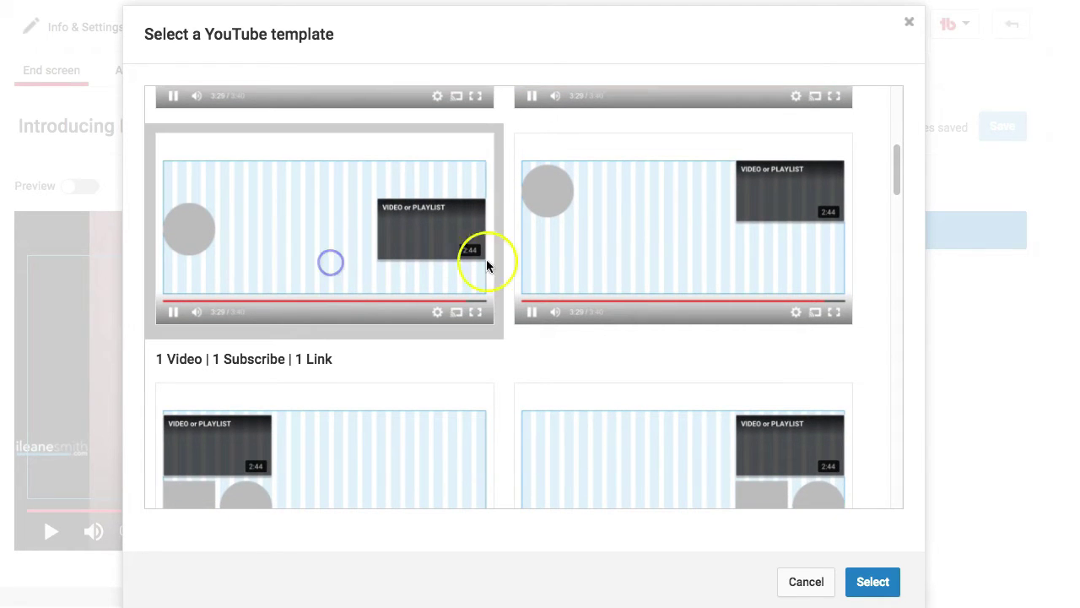
pyautogui.click(613, 235)
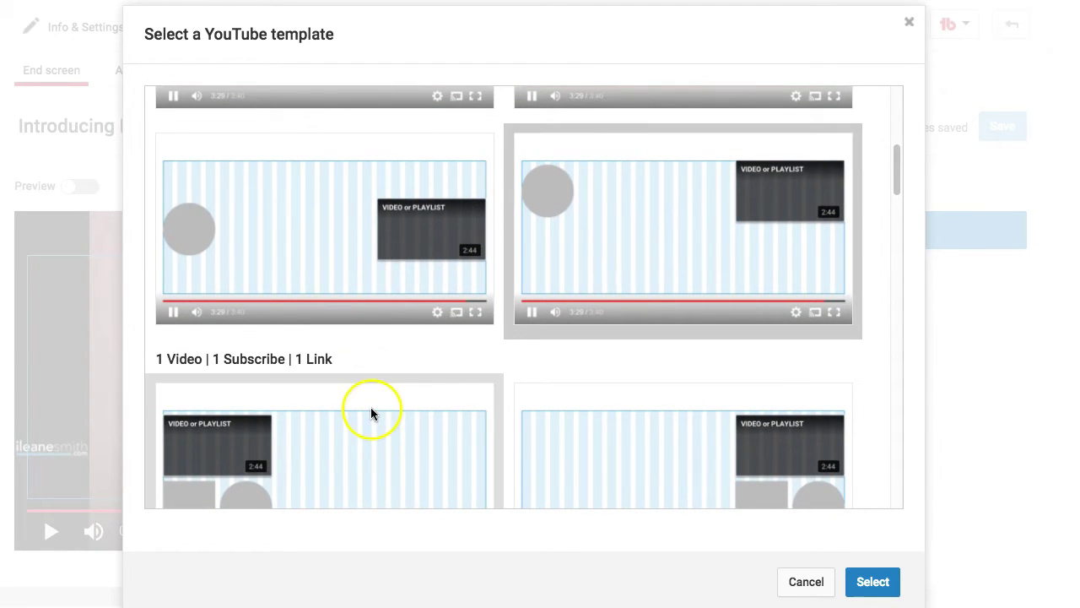
pyautogui.click(370, 407)
pyautogui.scroll(-3, 554, 372)
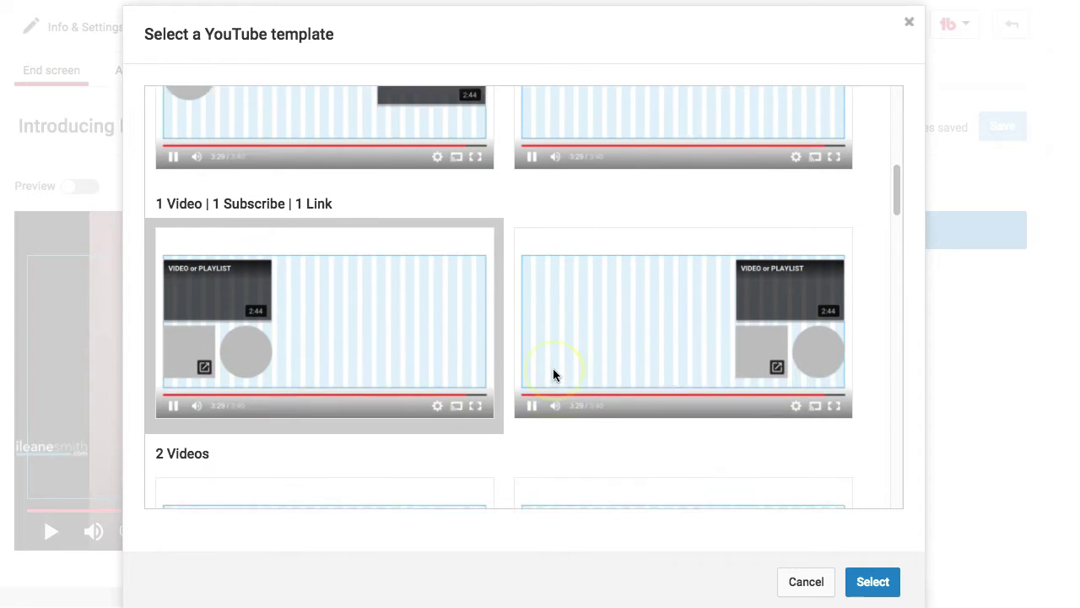
pyautogui.scroll(-1, 554, 372)
pyautogui.scroll(-2, 553, 369)
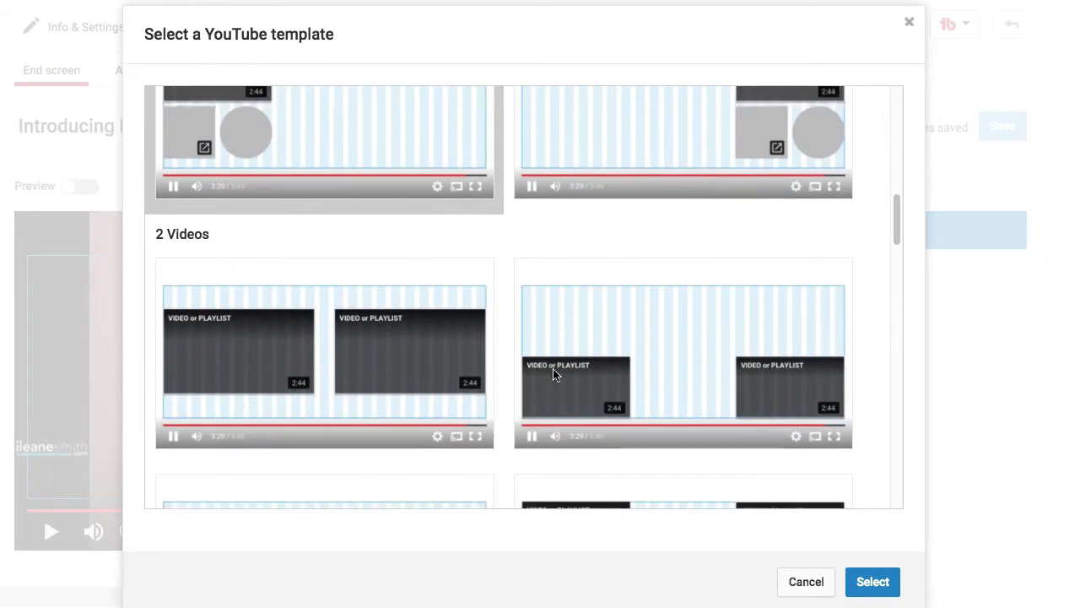
pyautogui.scroll(-3, 553, 369)
pyautogui.scroll(-2, 553, 369)
pyautogui.scroll(-4, 553, 369)
pyautogui.scroll(-3, 553, 368)
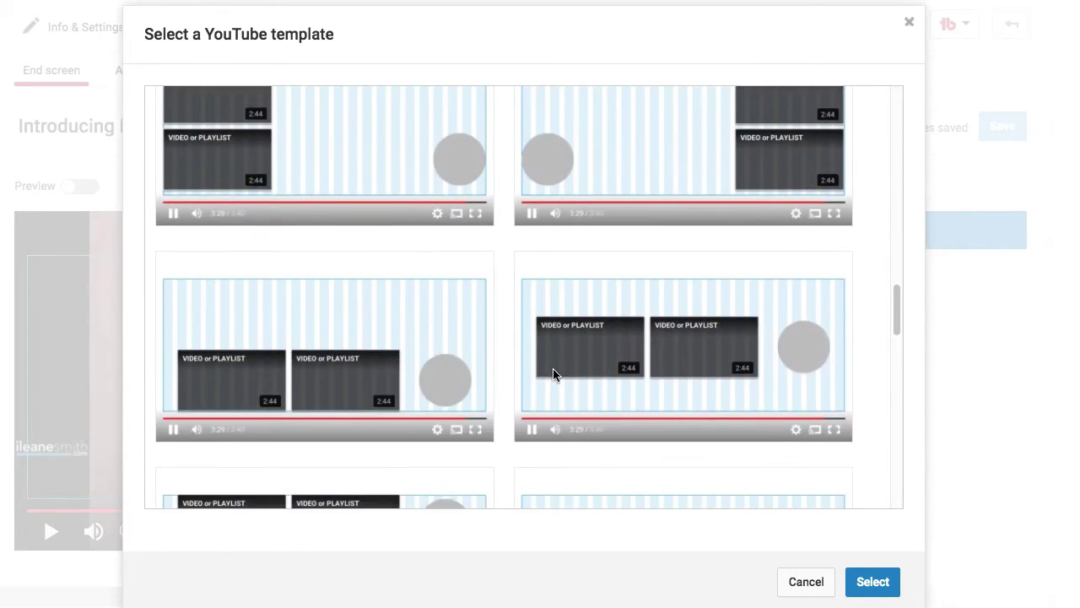
pyautogui.scroll(-2, 553, 368)
pyautogui.scroll(-1, 552, 368)
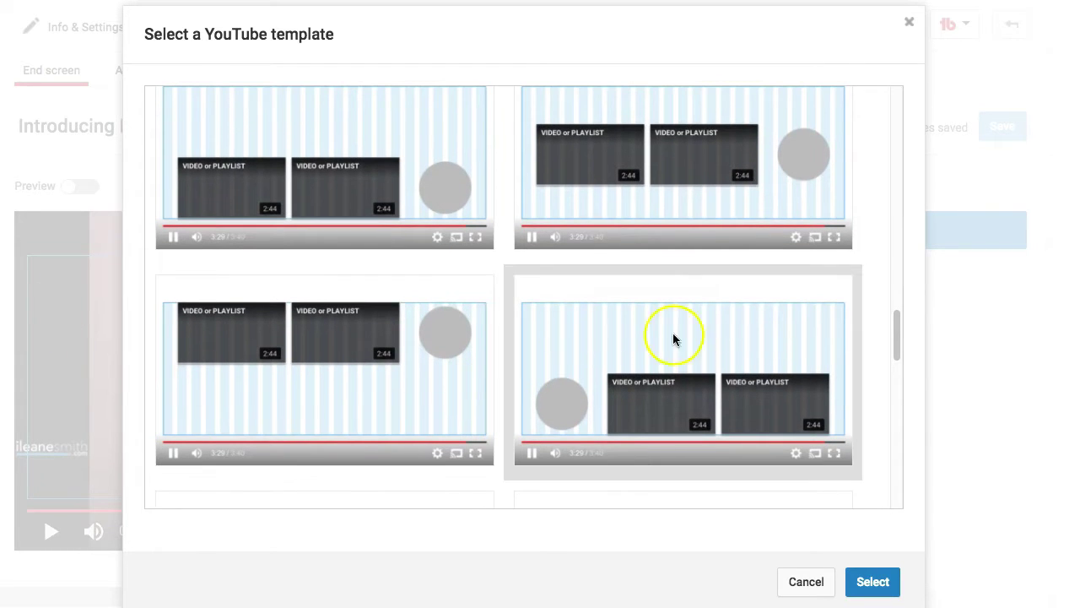
pyautogui.scroll(-3, 372, 417)
pyautogui.scroll(-1, 372, 417)
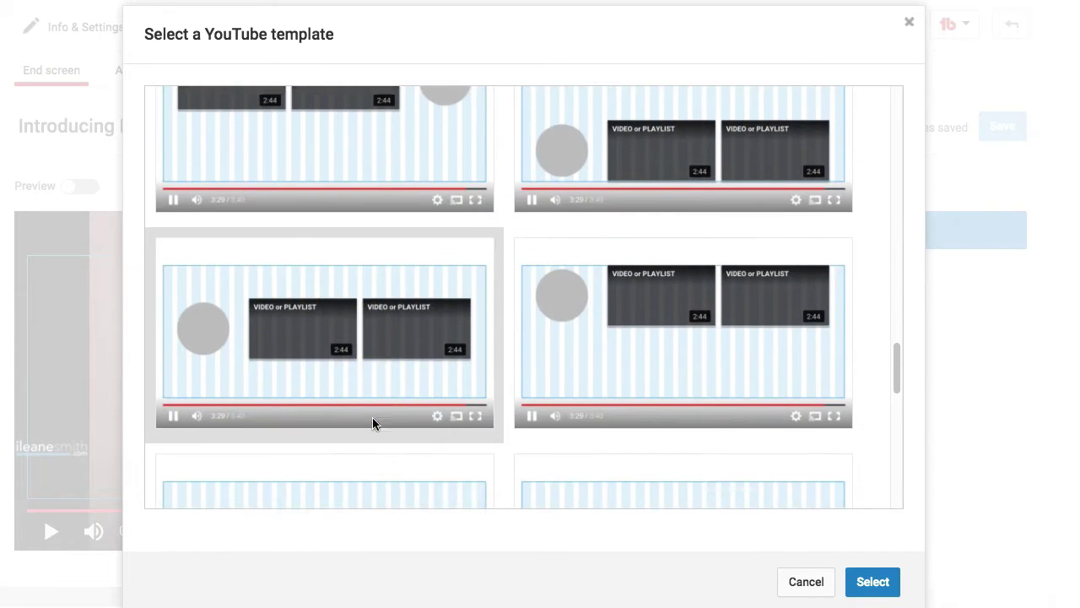
pyautogui.scroll(-1, 372, 417)
pyautogui.scroll(-2, 372, 417)
pyautogui.scroll(-4, 372, 417)
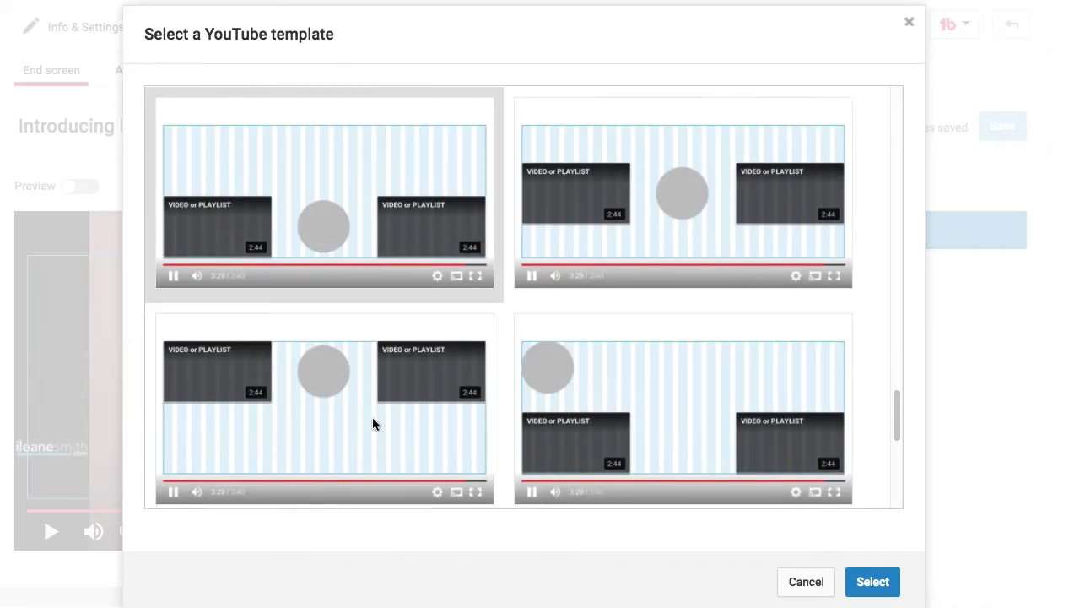
pyautogui.scroll(-4, 372, 417)
pyautogui.scroll(-1, 372, 417)
pyautogui.click(473, 414)
pyautogui.scroll(-1, 557, 403)
pyautogui.scroll(-2, 557, 402)
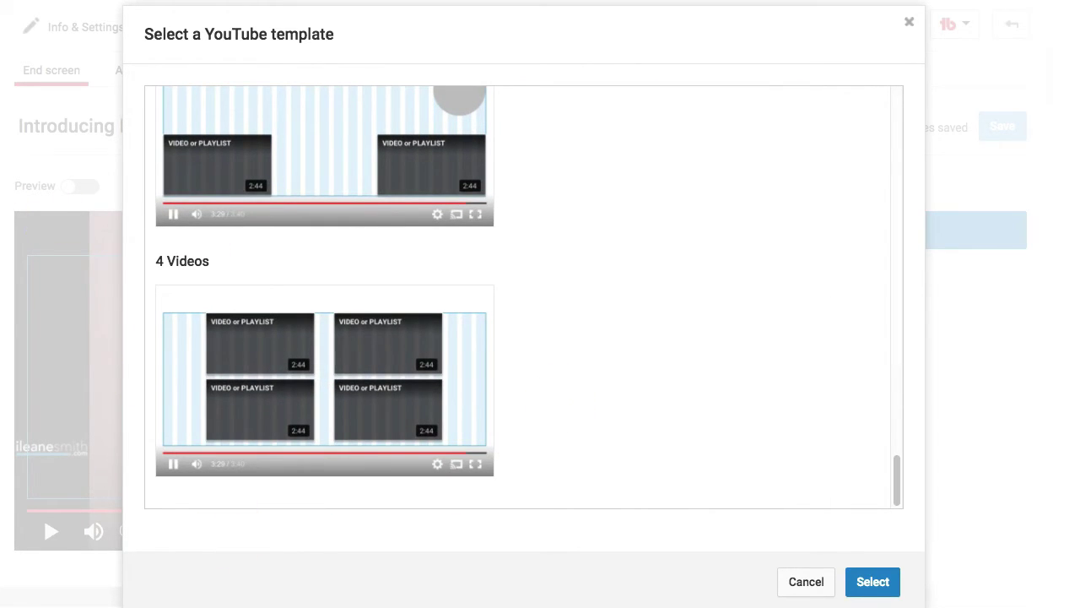
pyautogui.scroll(10, 261, 176)
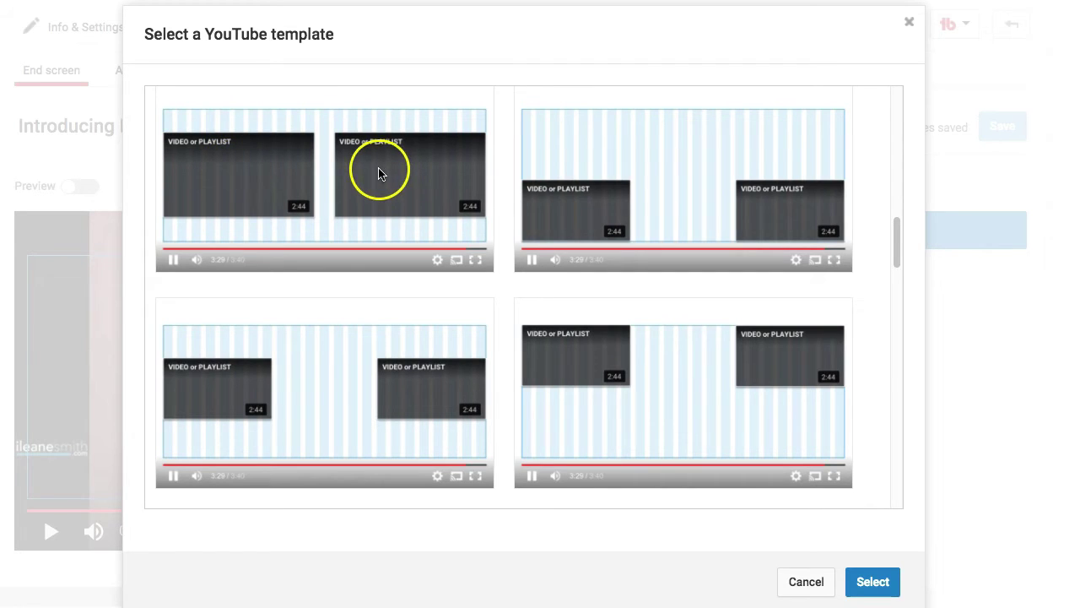
# Step: Apply the side-by-side two-video template and enable Show grid, Snap to element and Snap to grid
pyautogui.click(278, 173)
pyautogui.doubleClick(326, 176)
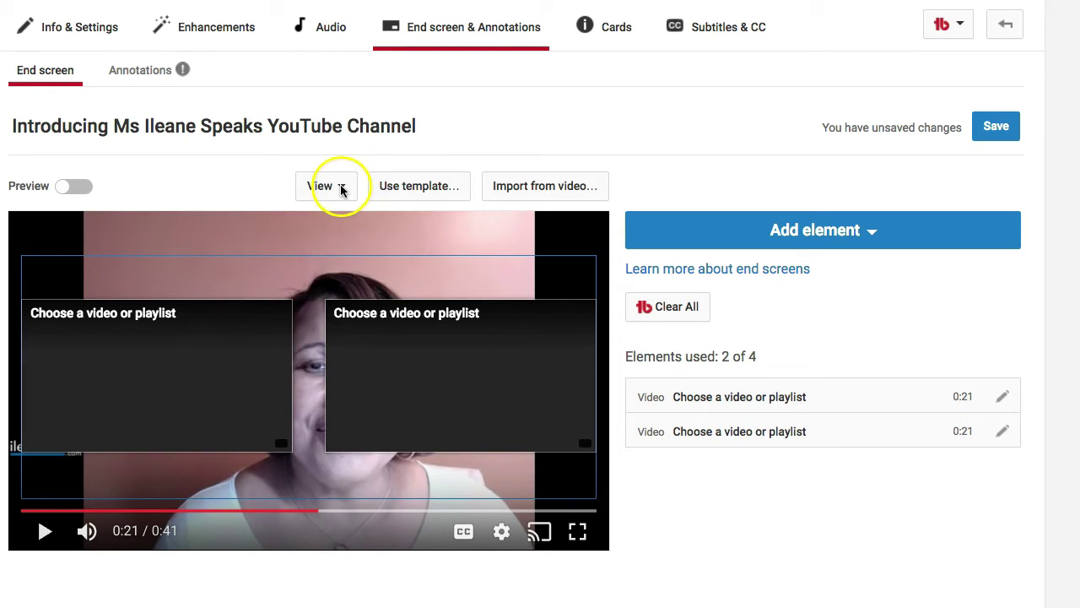
pyautogui.click(342, 190)
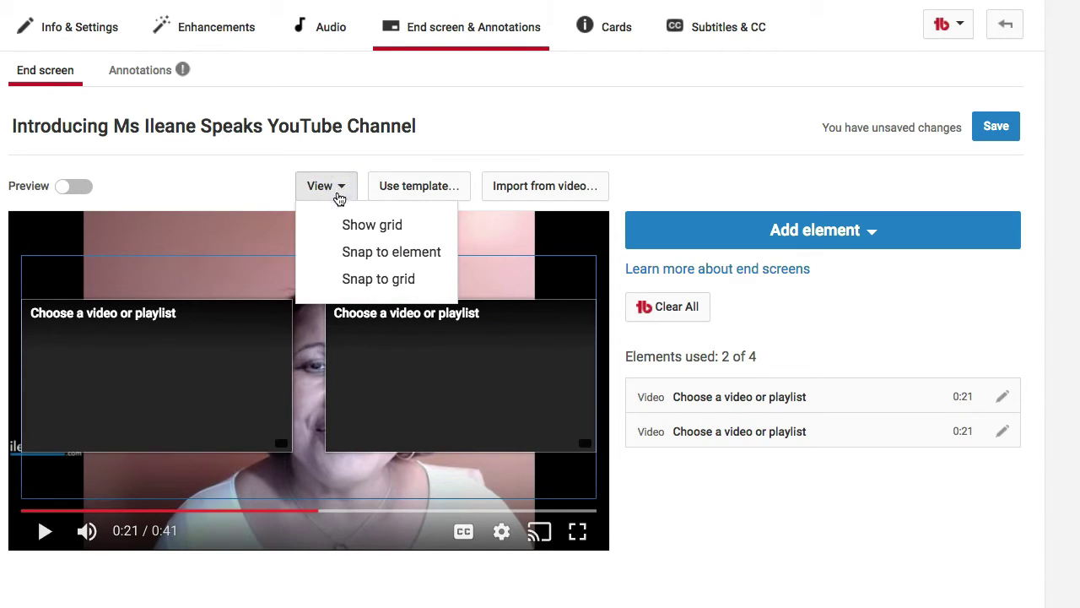
pyautogui.click(331, 226)
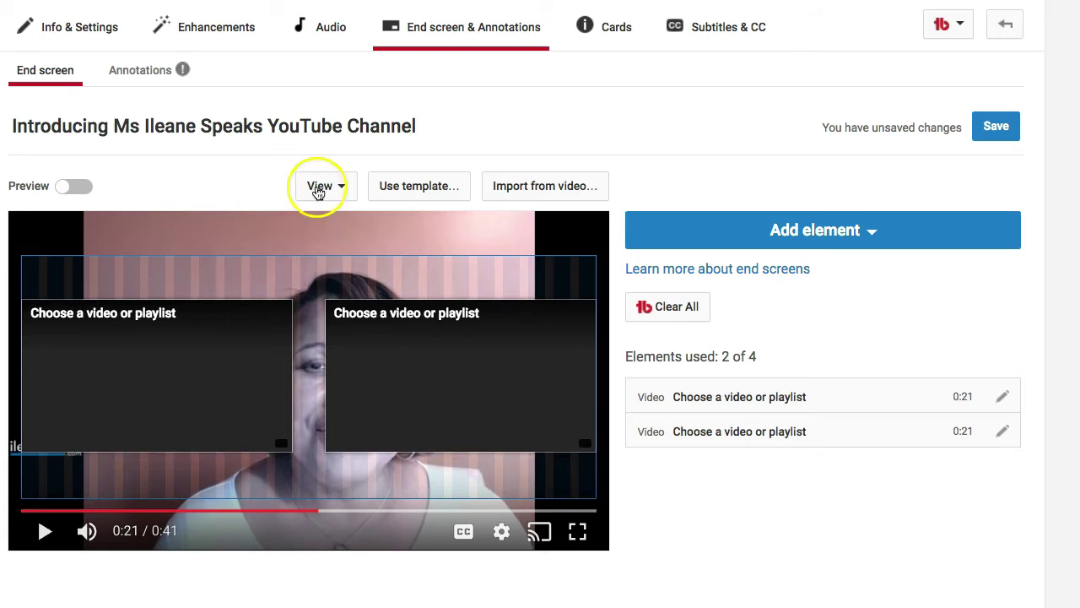
pyautogui.click(344, 188)
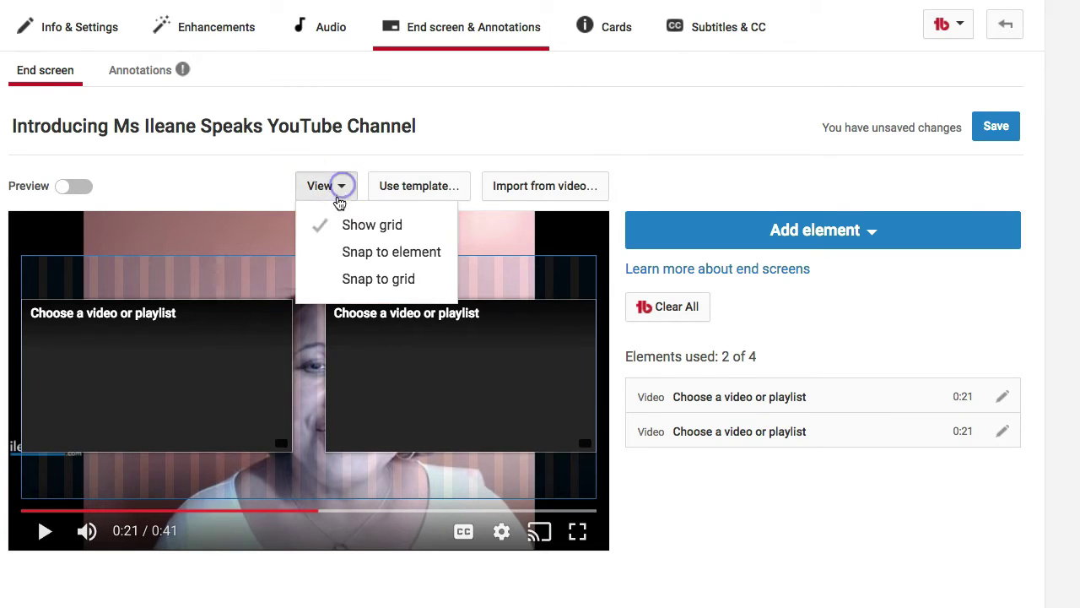
pyautogui.click(331, 242)
pyautogui.click(340, 188)
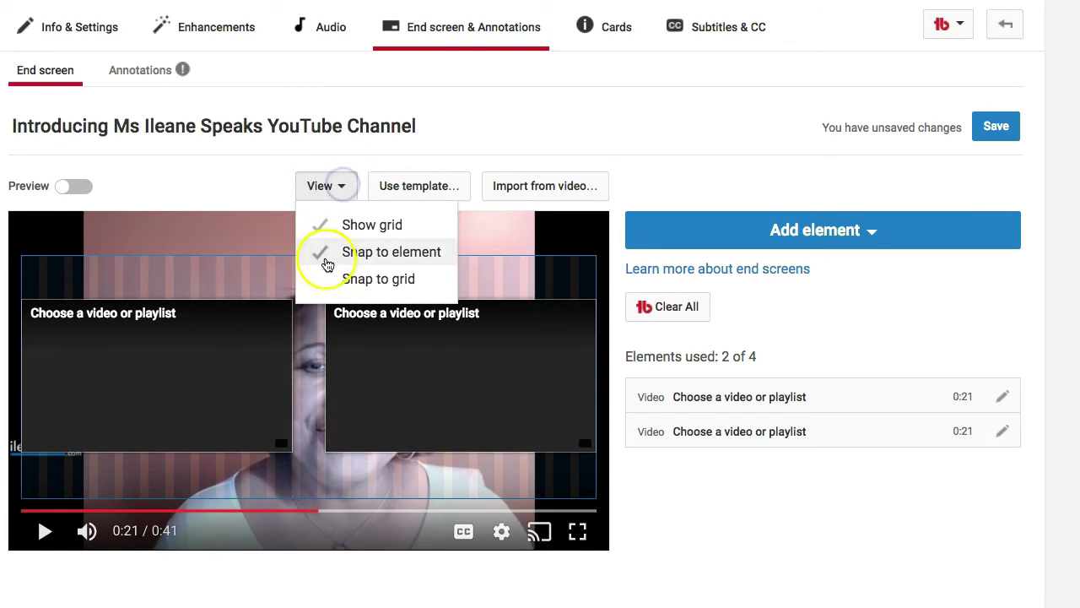
pyautogui.click(328, 276)
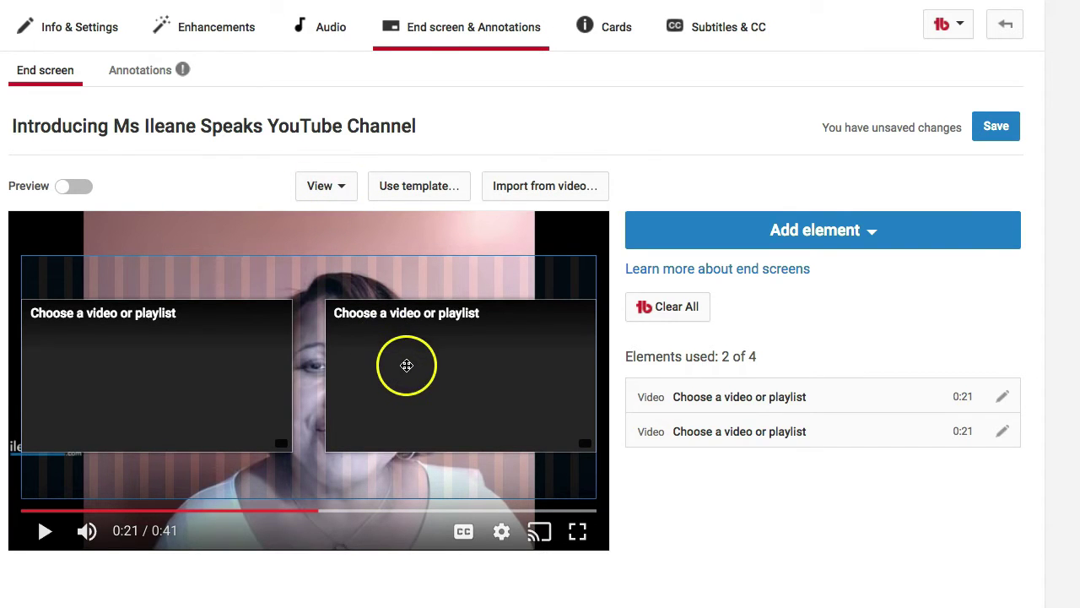
pyautogui.moveTo(407, 366)
pyautogui.mouseDown()
pyautogui.moveTo(405, 317)
pyautogui.moveTo(429, 450)
pyautogui.moveTo(450, 343)
pyautogui.moveTo(450, 369)
pyautogui.mouseUp()
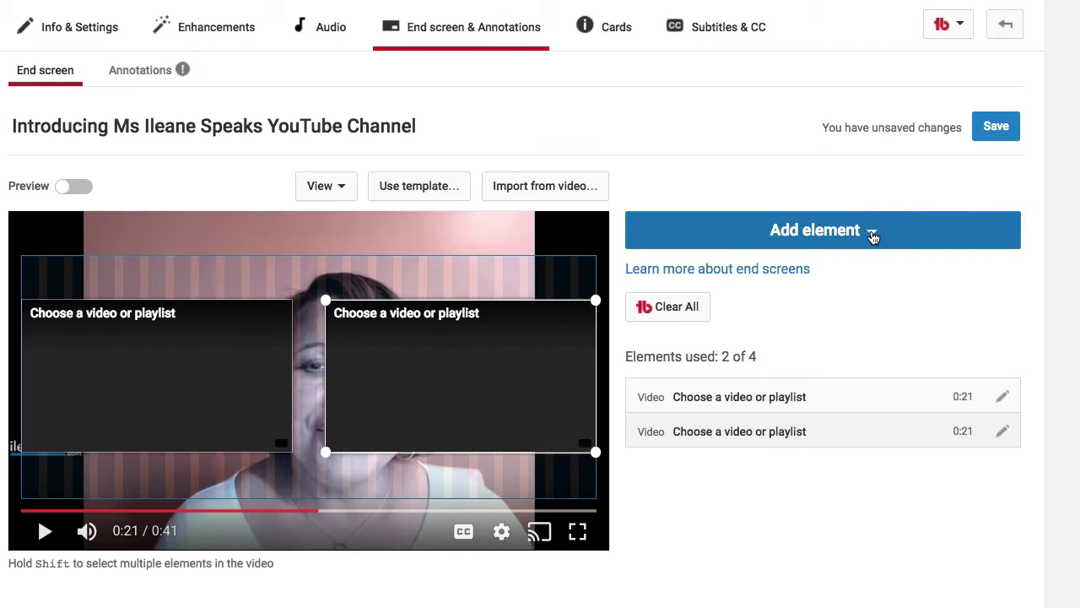
pyautogui.click(873, 237)
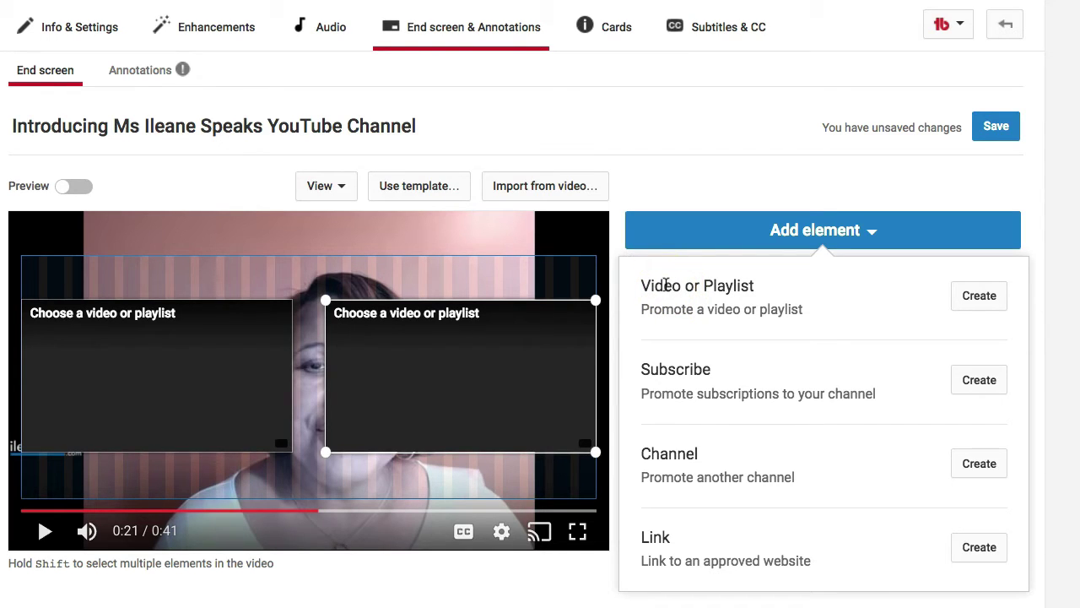
pyautogui.click(703, 172)
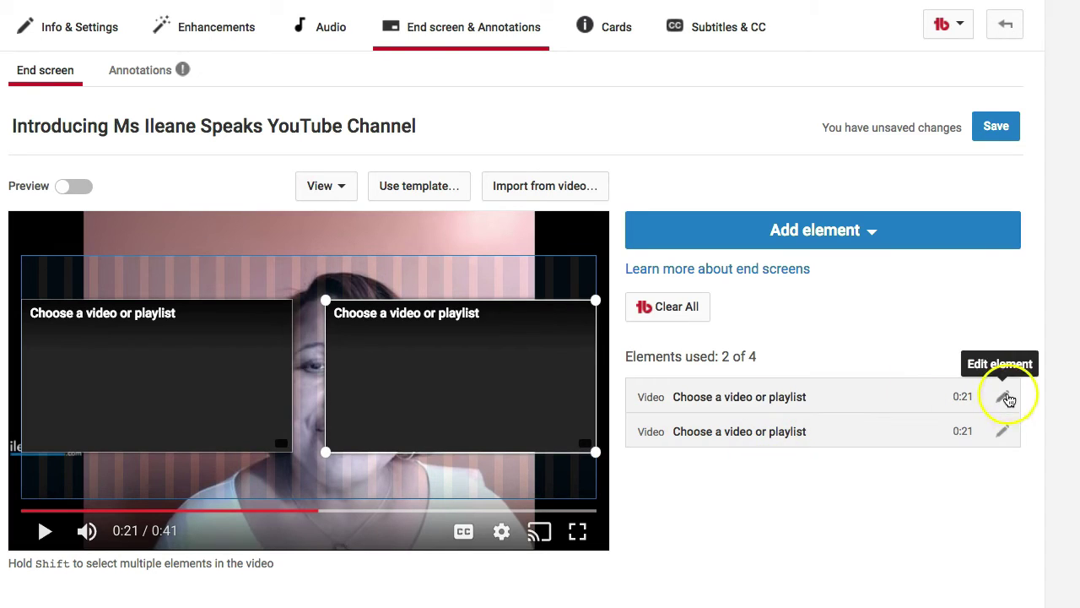
# Step: Set the left video element to show the Most recent upload and save it
pyautogui.click(1006, 398)
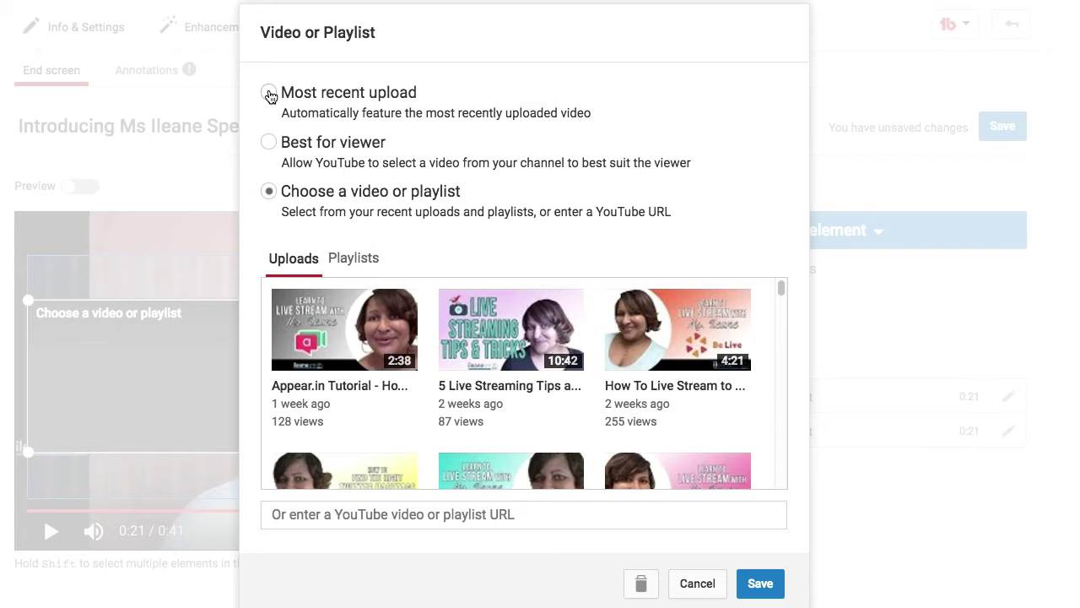
pyautogui.click(352, 95)
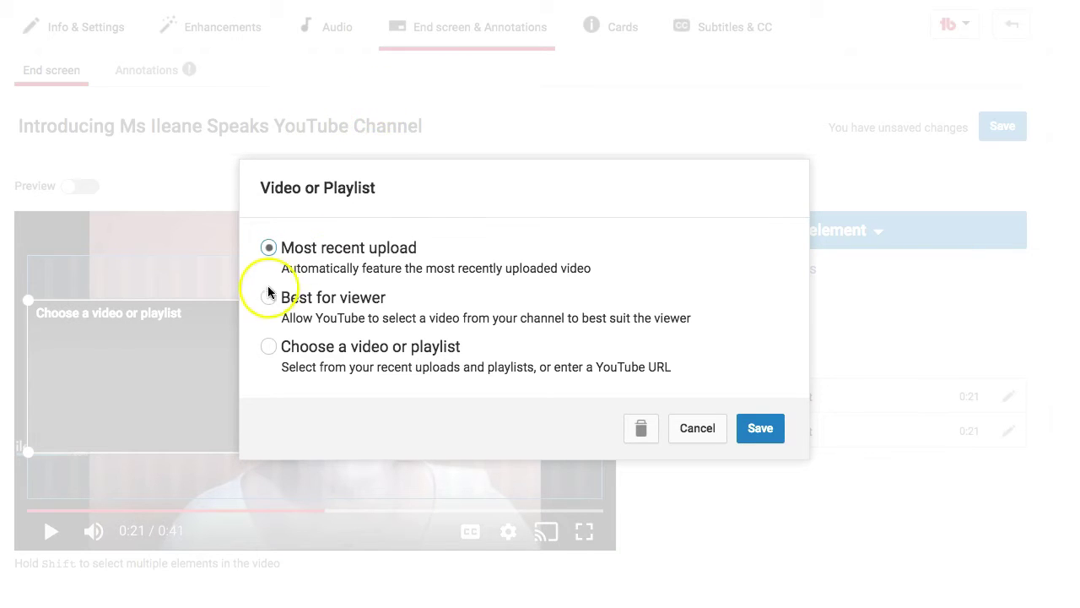
pyautogui.click(760, 429)
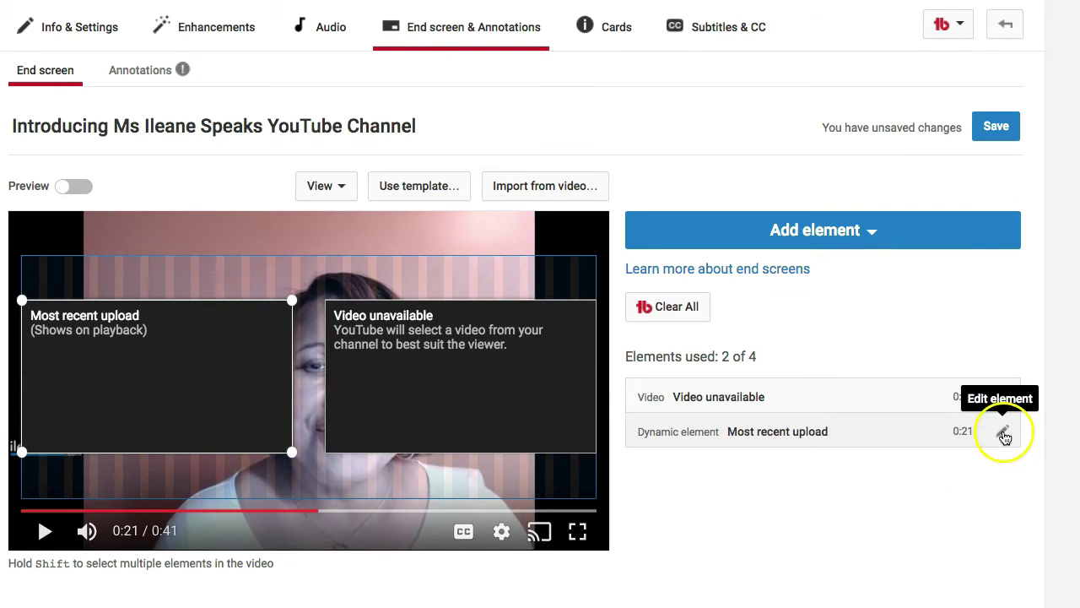
# Step: Switch the left element from Most recent upload to Best for viewer and save
pyautogui.click(1003, 431)
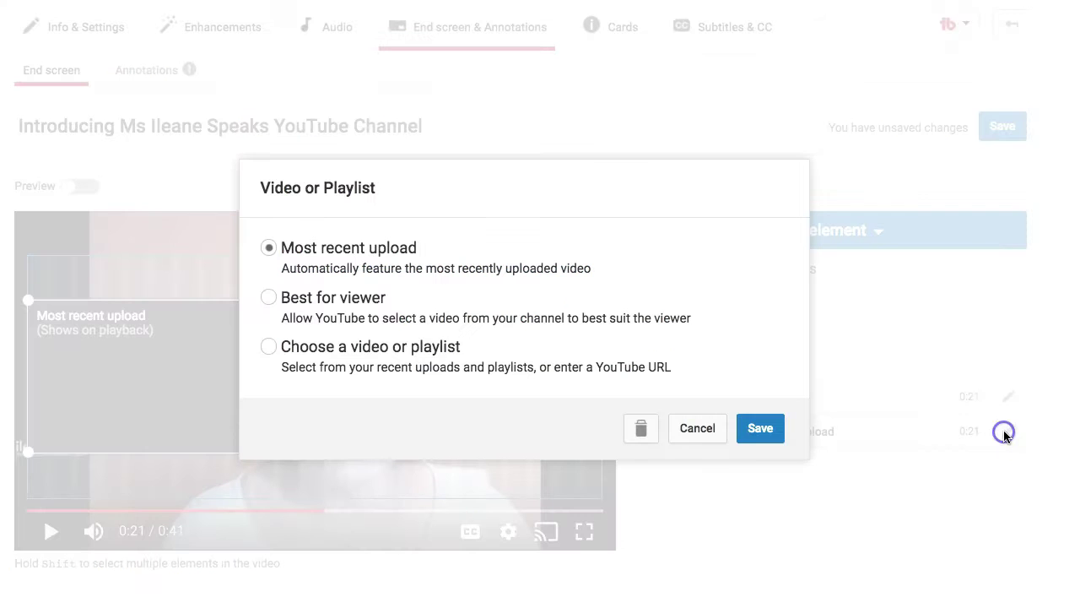
pyautogui.click(270, 299)
pyautogui.click(284, 300)
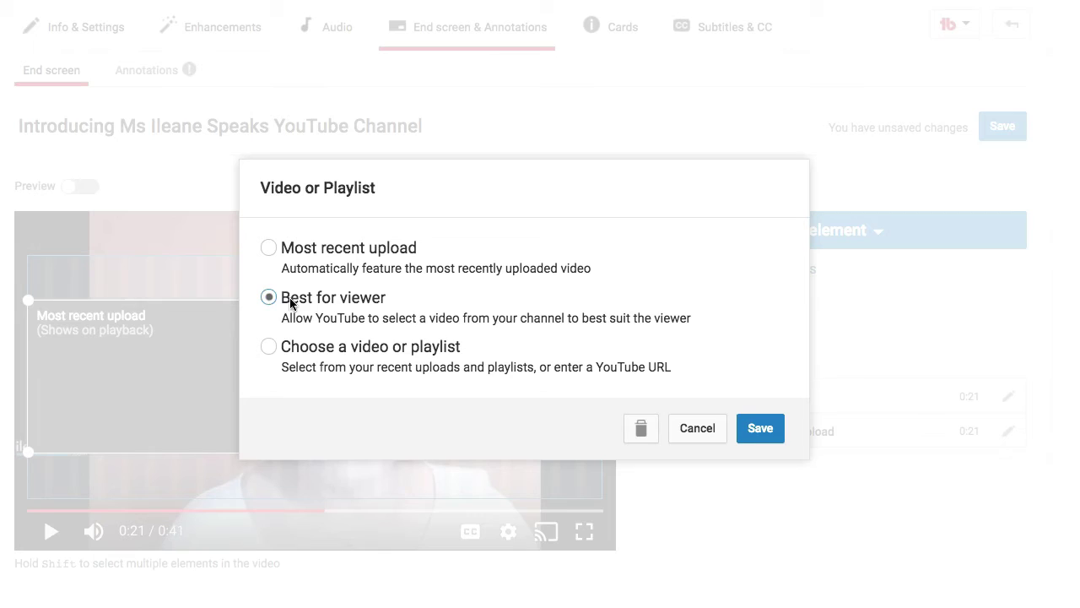
pyautogui.click(296, 305)
pyautogui.click(273, 301)
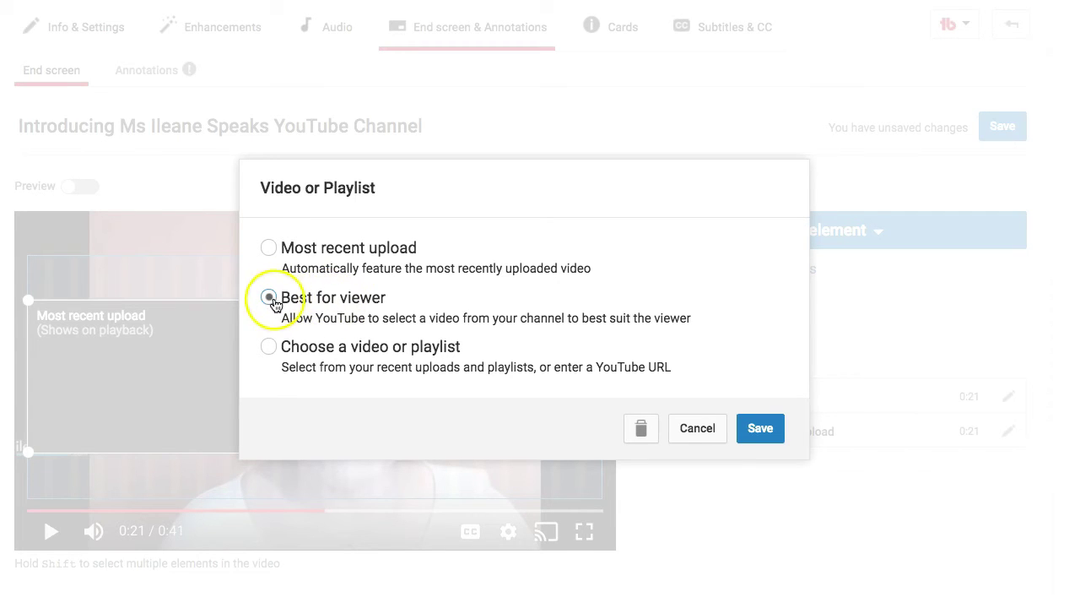
pyautogui.click(764, 431)
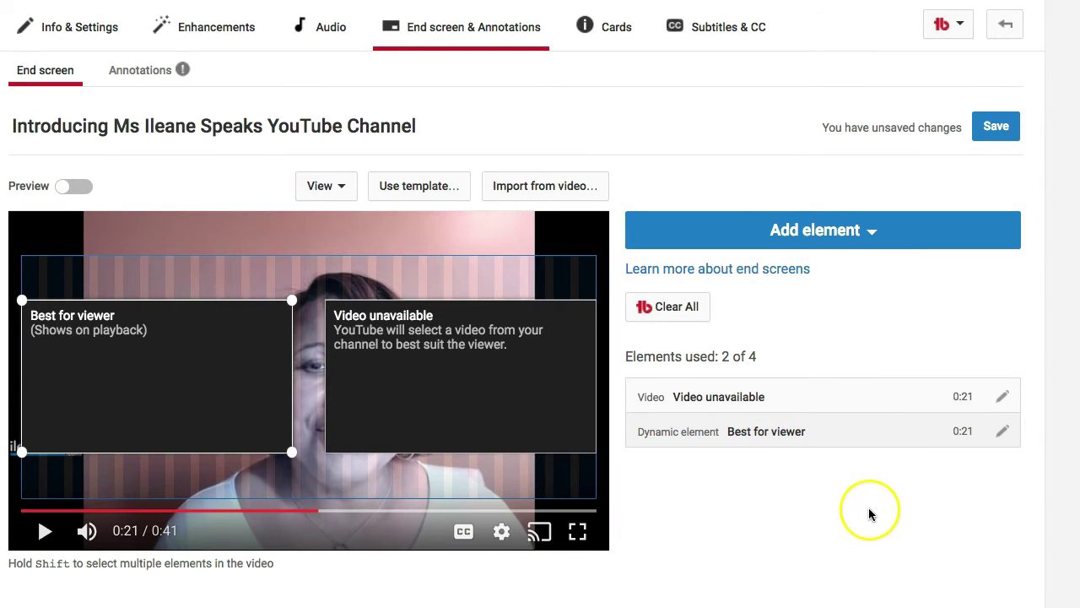
pyautogui.click(873, 240)
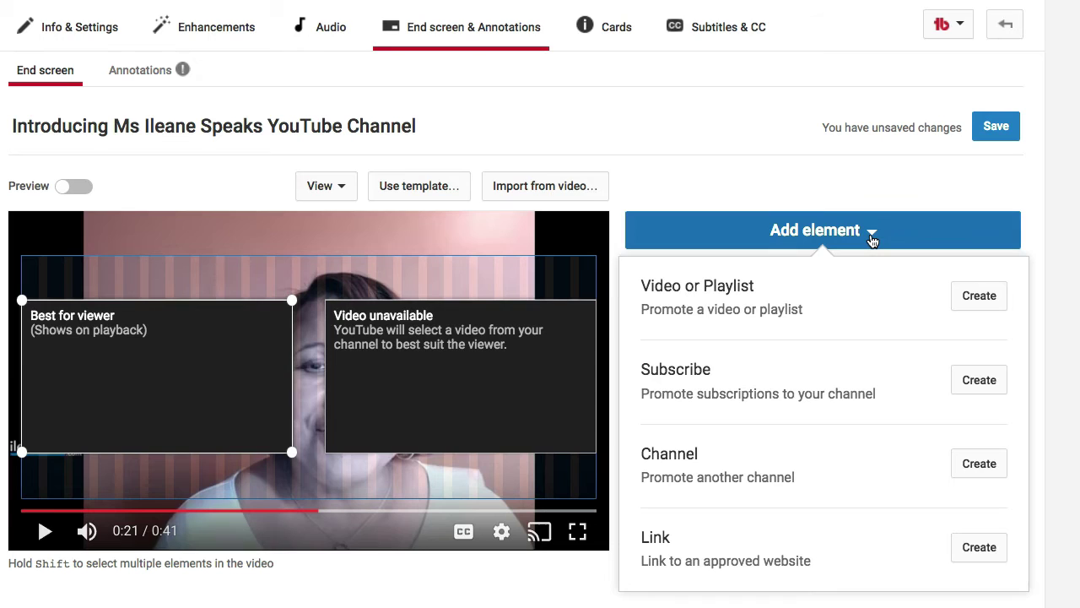
pyautogui.click(986, 380)
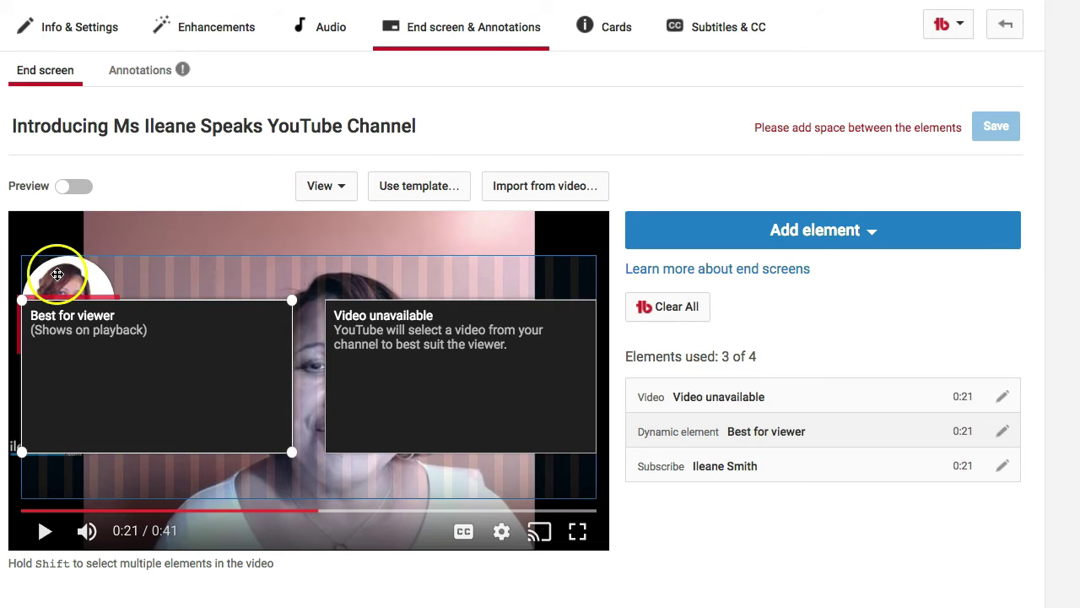
pyautogui.moveTo(135, 377); pyautogui.dragTo(116, 437)
pyautogui.click(121, 361)
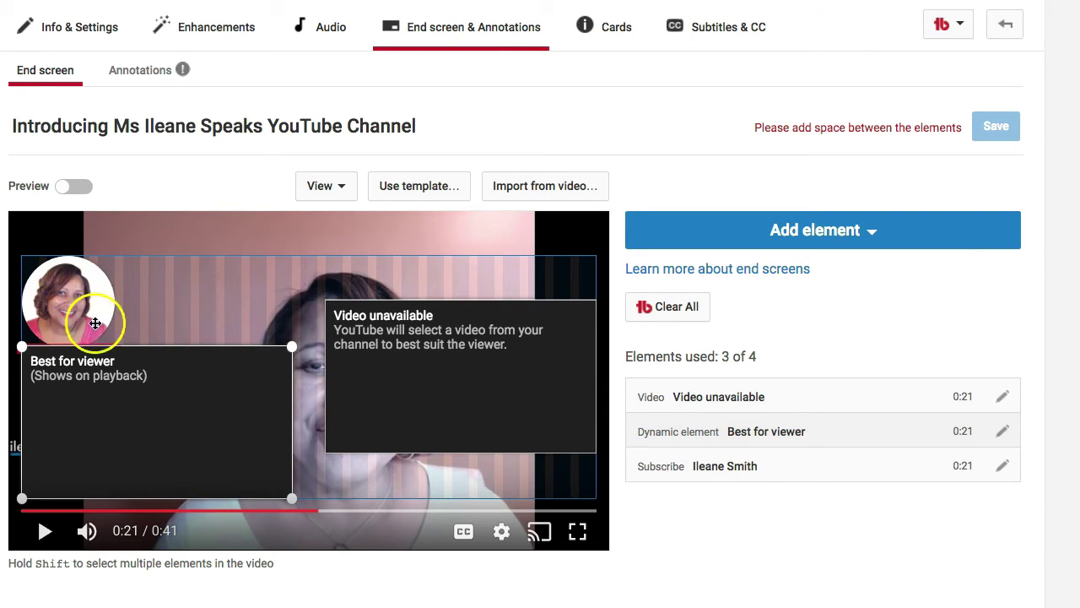
pyautogui.click(1003, 466)
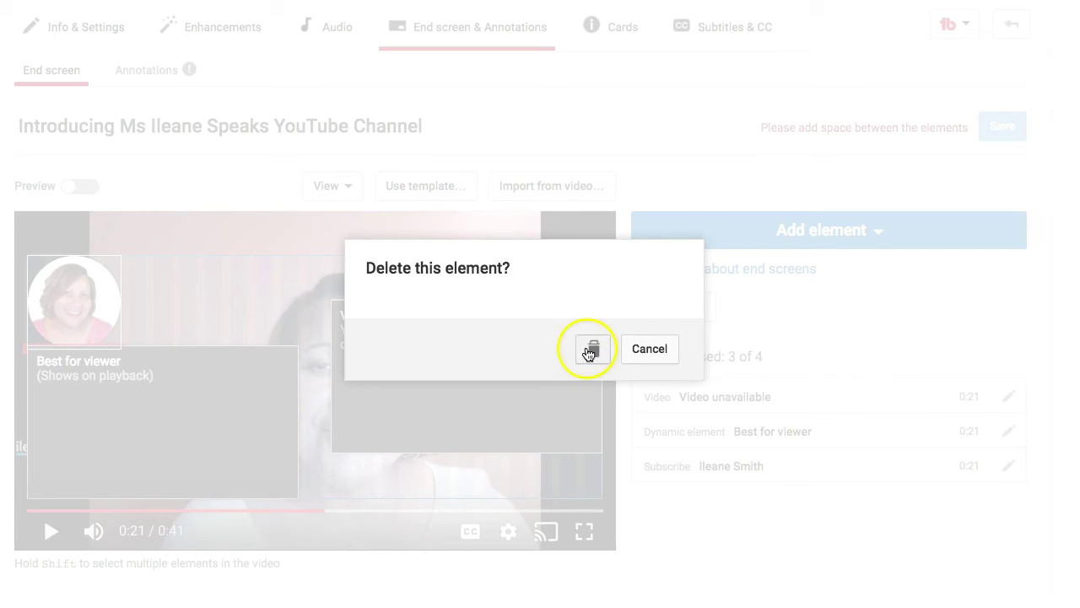
pyautogui.click(590, 346)
pyautogui.moveTo(82, 398); pyautogui.dragTo(76, 353)
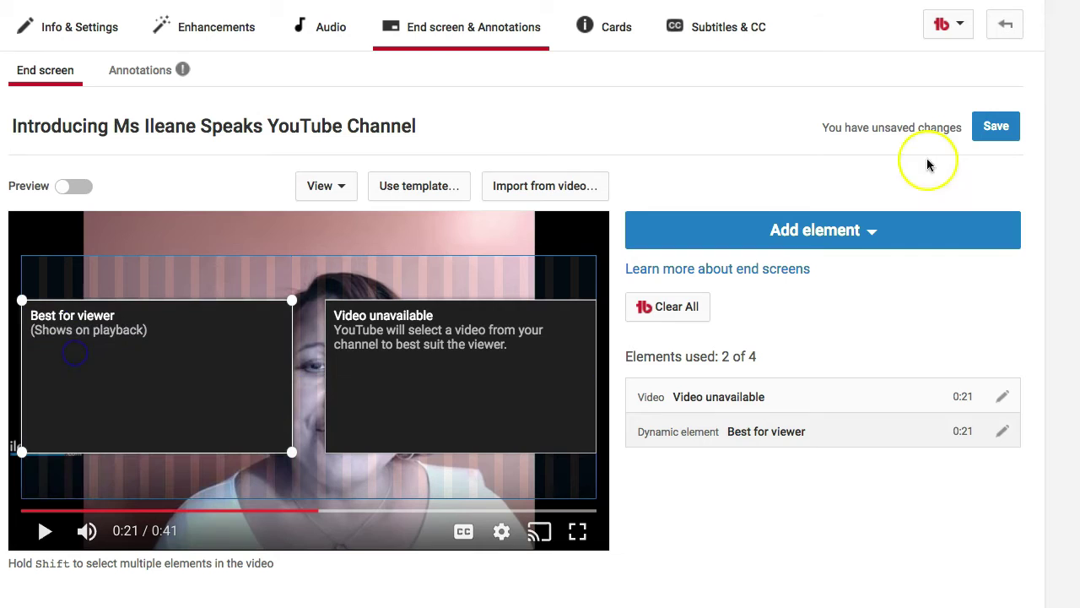
# Step: Save the end screen, then delete both the Best for viewer and Most recent upload elements
pyautogui.click(997, 127)
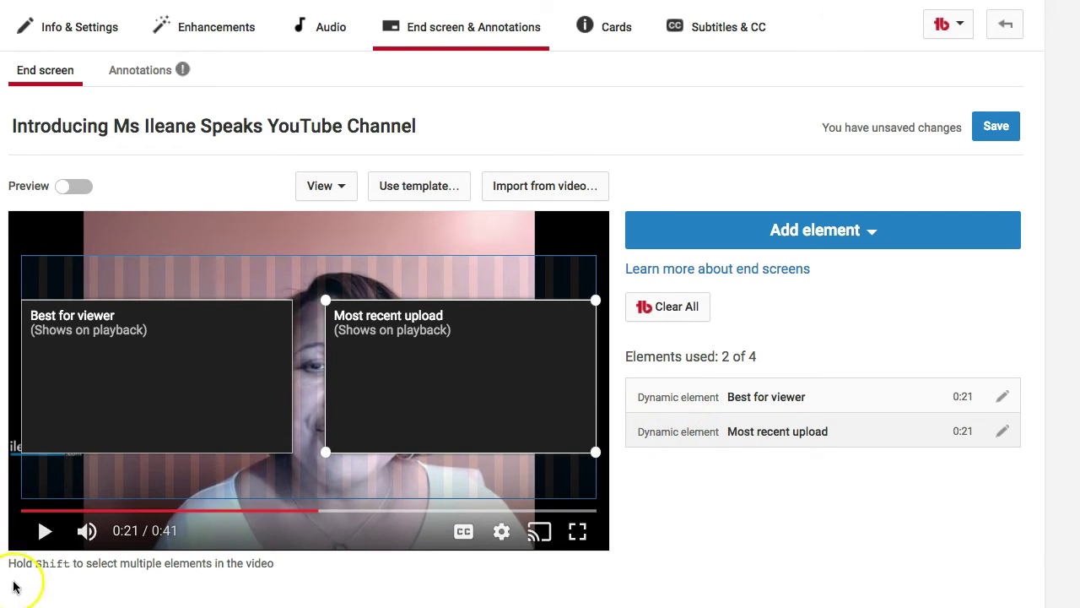
pyautogui.click(1003, 397)
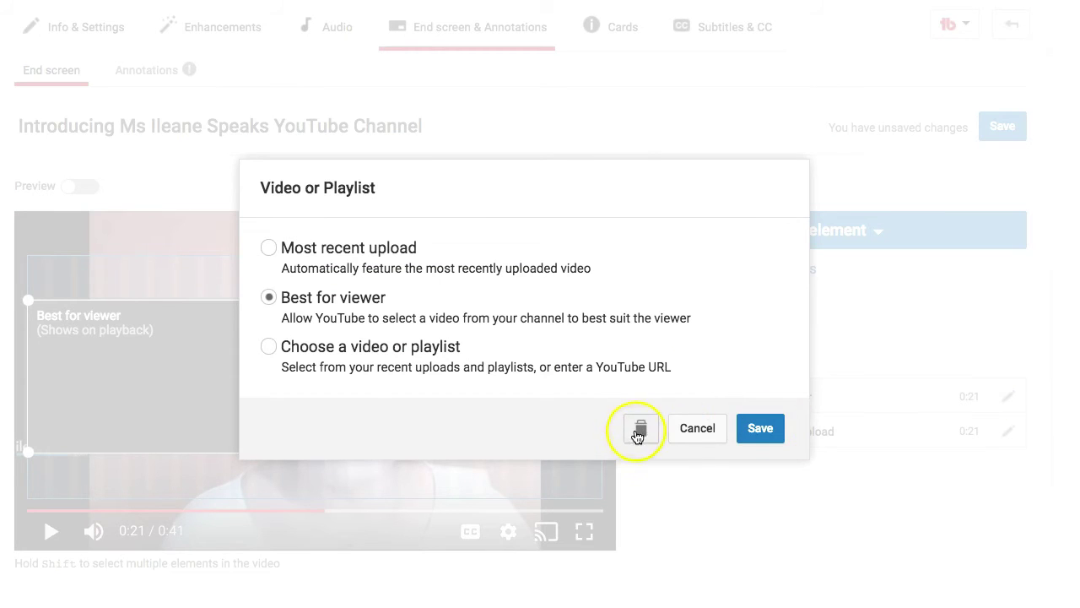
pyautogui.click(636, 431)
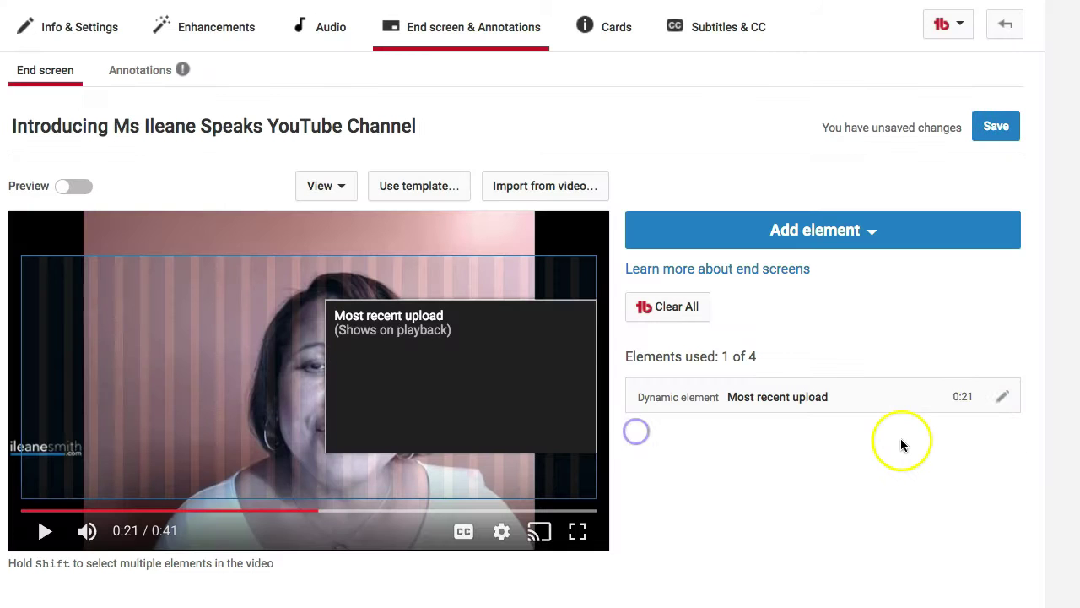
pyautogui.click(1003, 397)
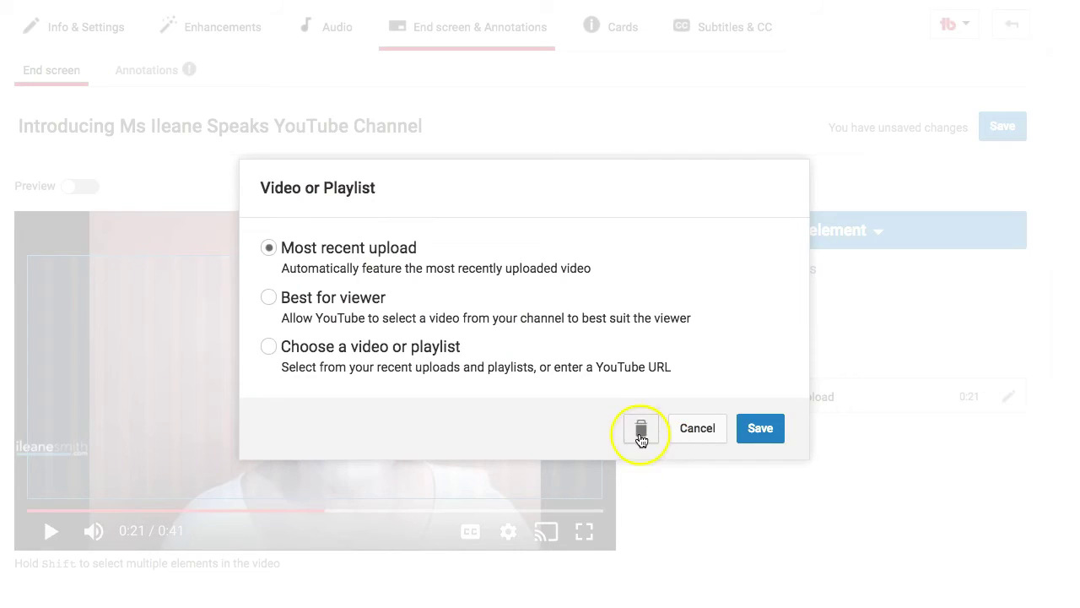
pyautogui.click(642, 432)
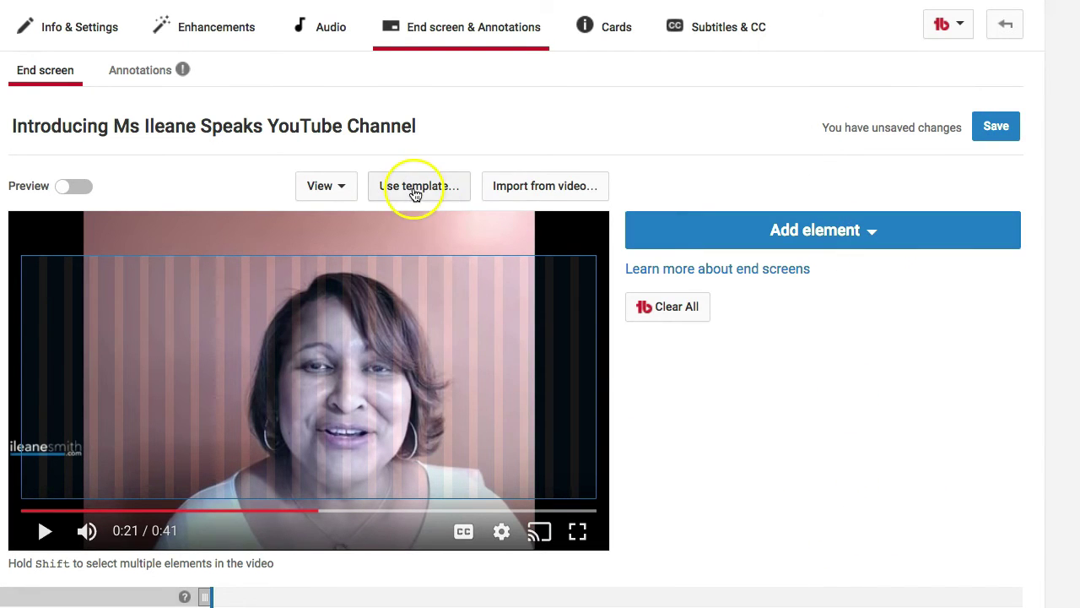
pyautogui.click(871, 239)
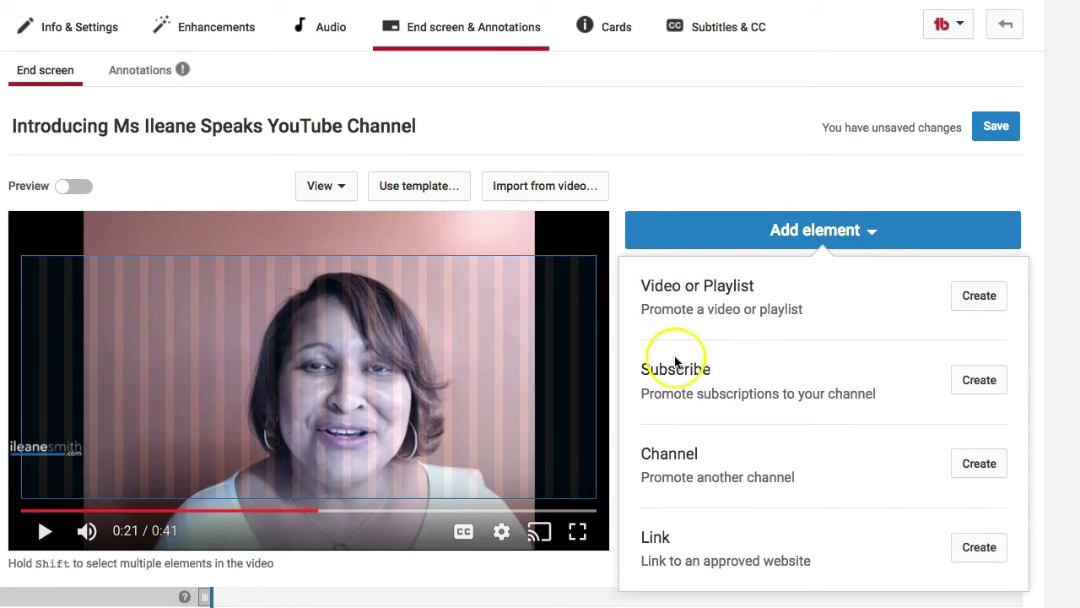
pyautogui.click(972, 463)
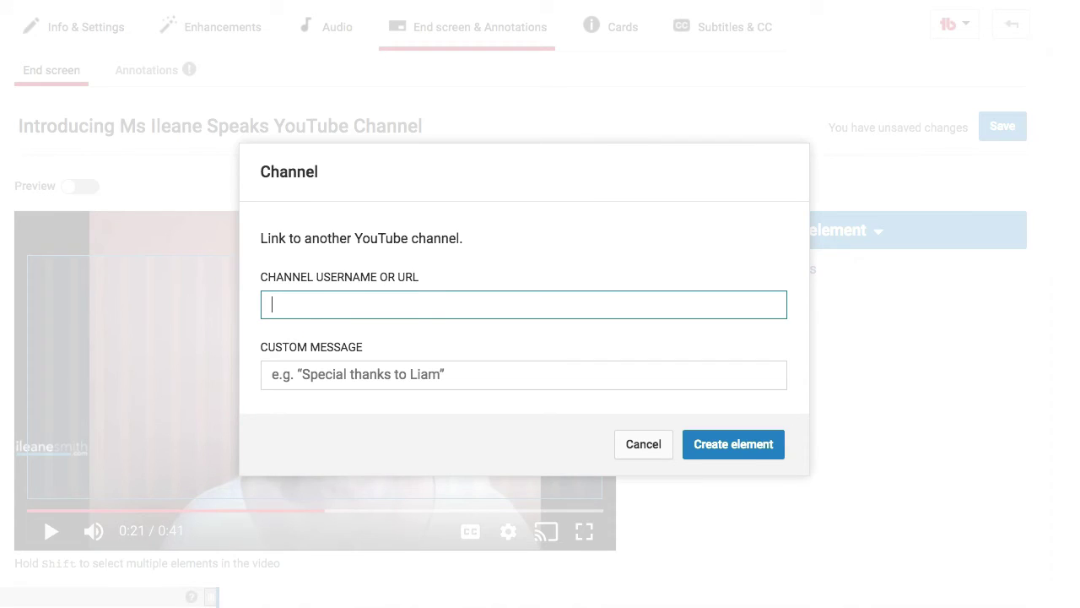
pyautogui.click(268, 307)
pyautogui.write('Videocreators')
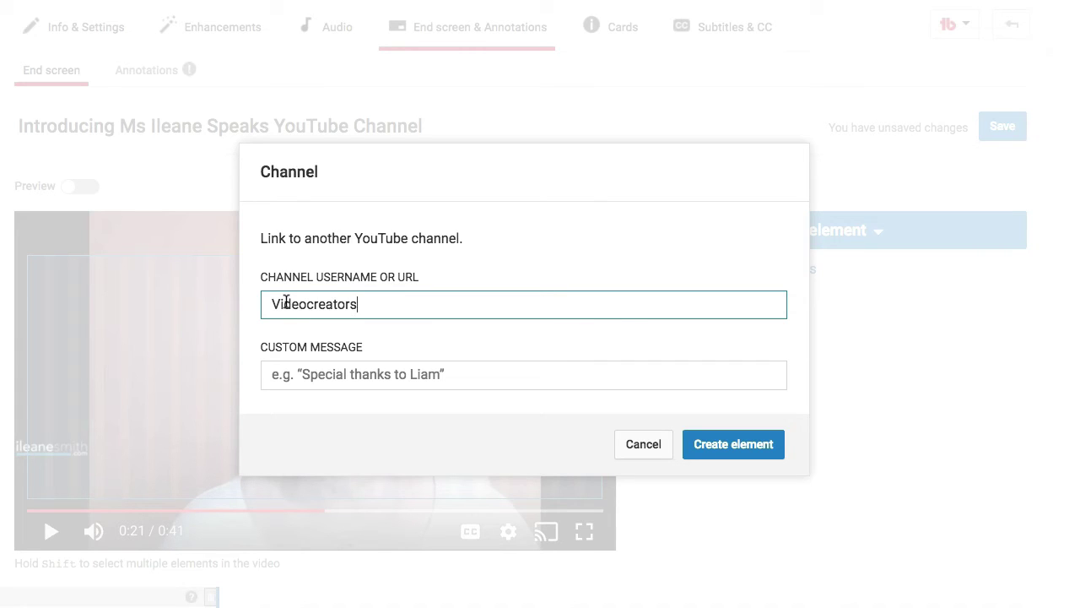
pyautogui.click(305, 380)
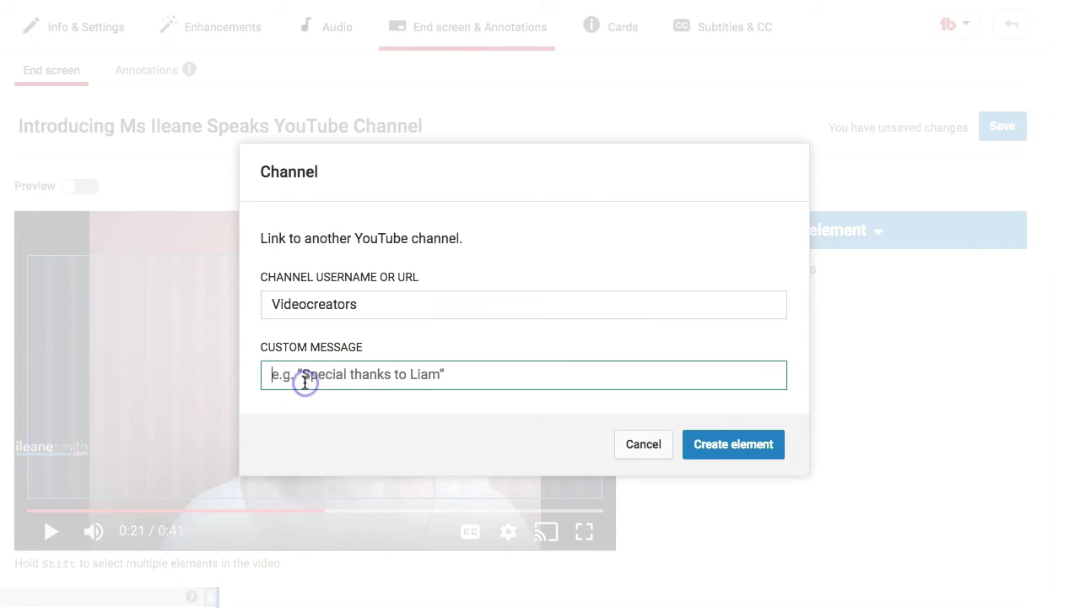
pyautogui.write('Shout out to Tim')
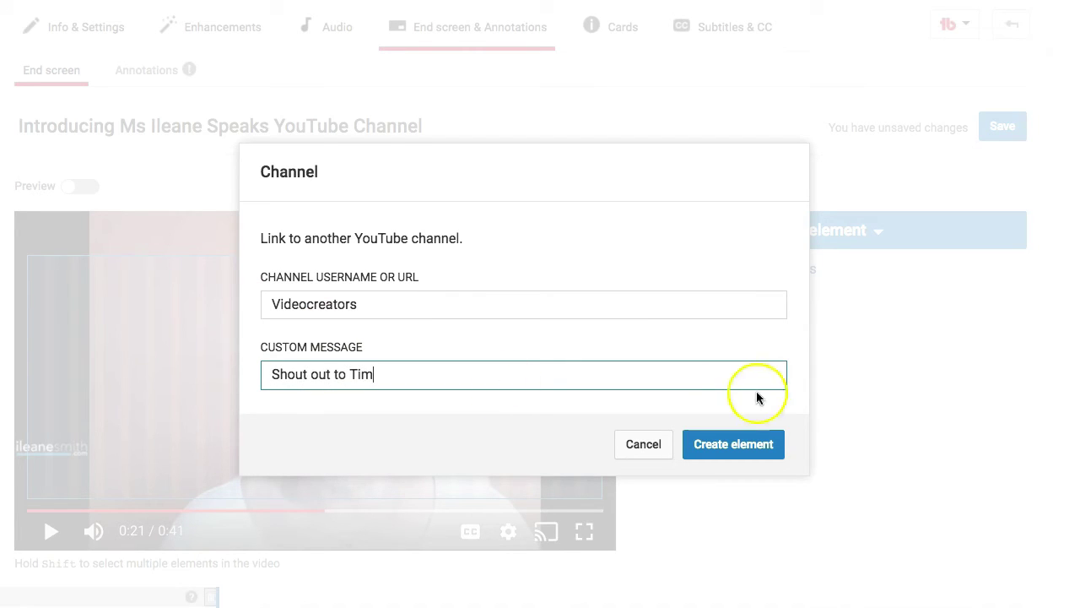
pyautogui.click(739, 445)
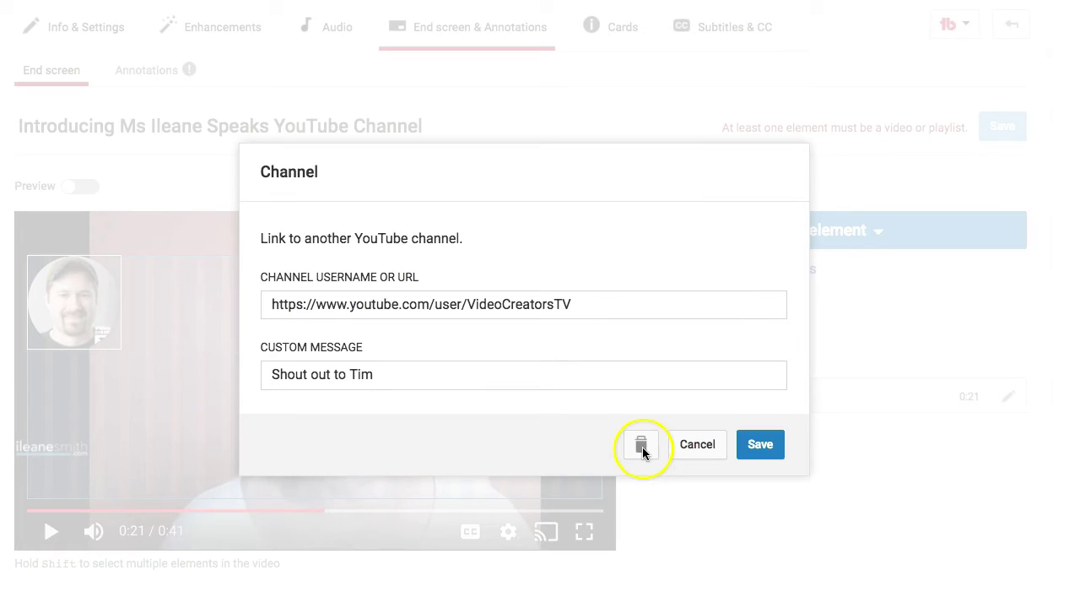
# Step: Delete the channel element and create a new Best for viewer video element
pyautogui.click(641, 448)
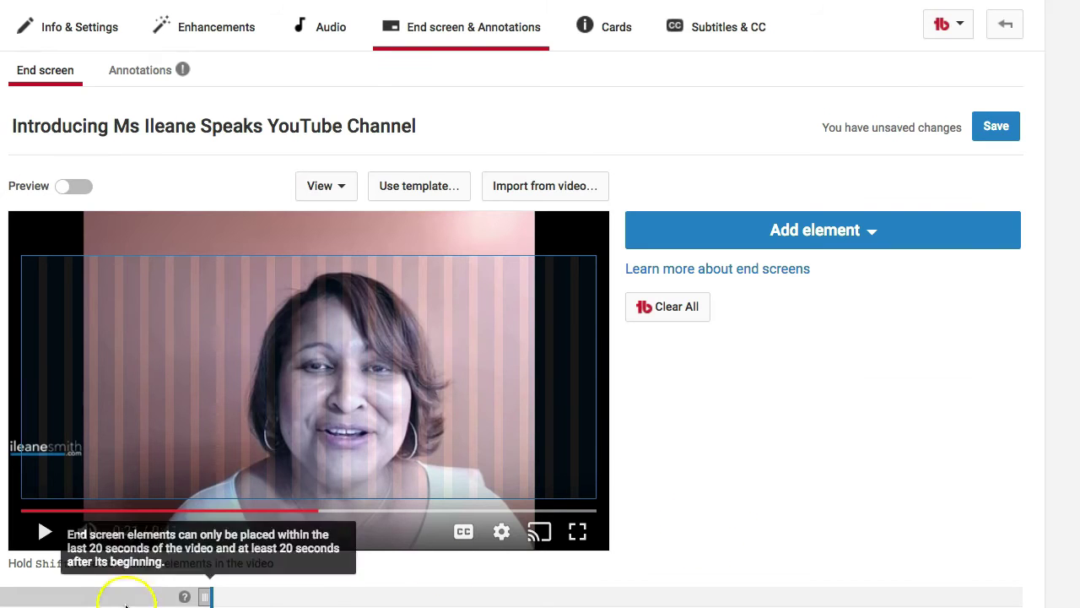
pyautogui.click(872, 235)
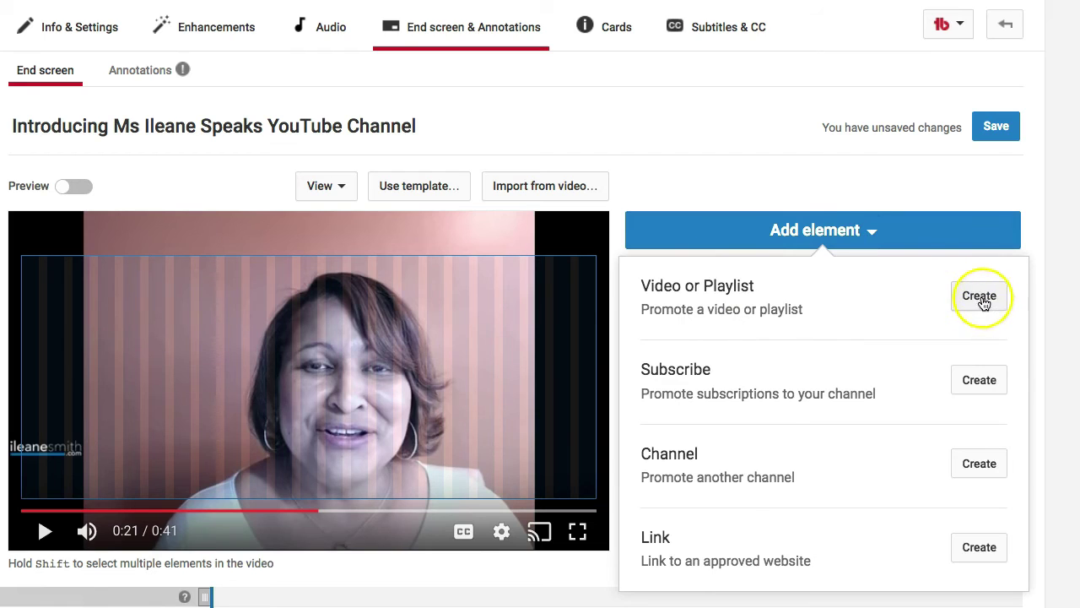
pyautogui.click(966, 295)
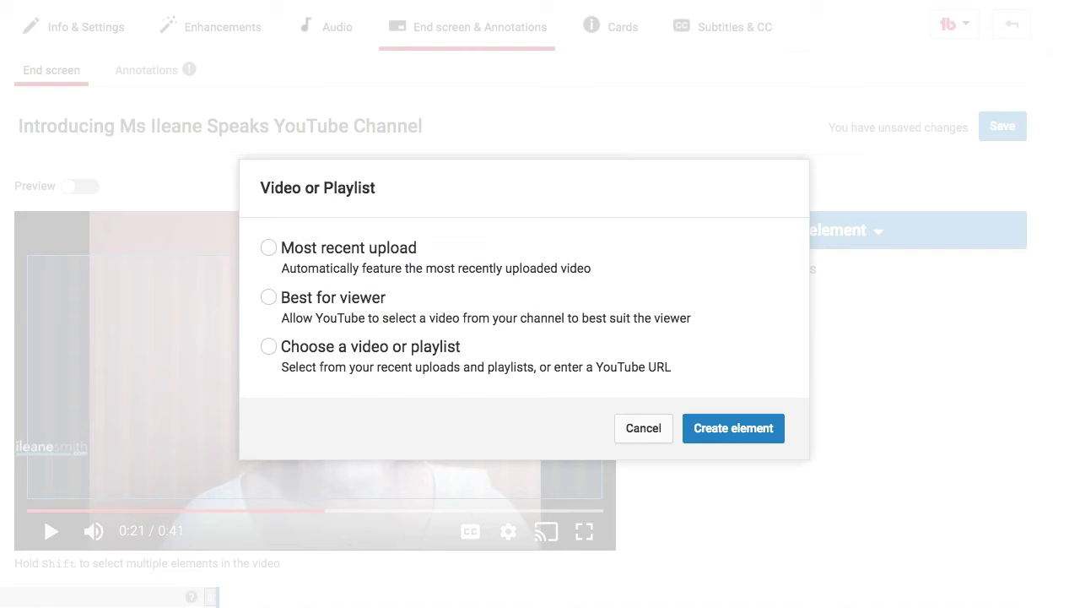
pyautogui.click(268, 296)
pyautogui.click(733, 430)
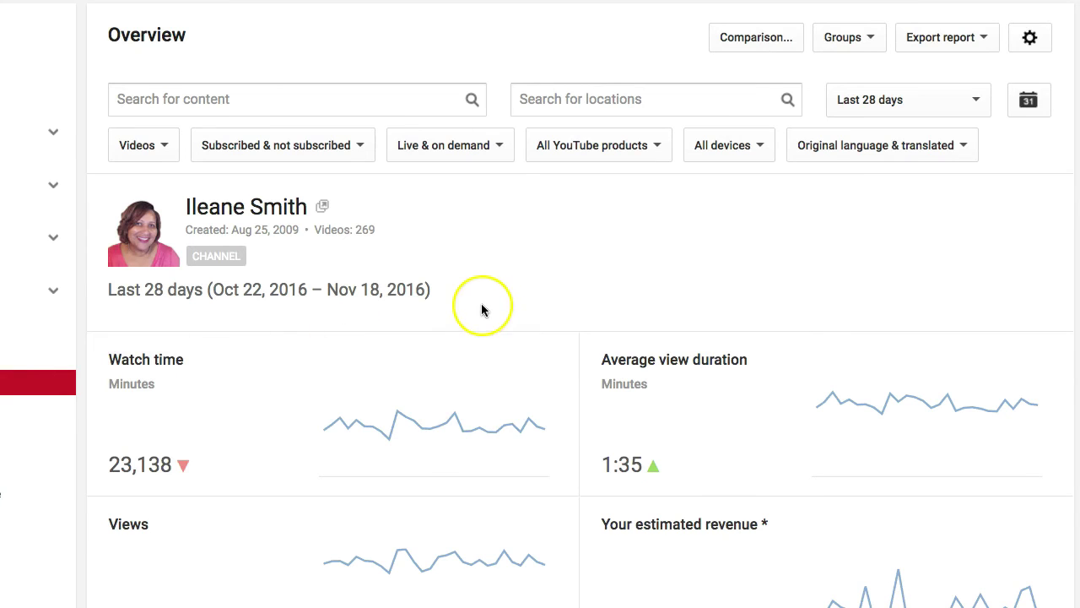
# Step: Scroll to Top 10 Videos and open the Pinterest Tutorial video's details
pyautogui.scroll(-10, 482, 304)
pyautogui.scroll(-2, 480, 301)
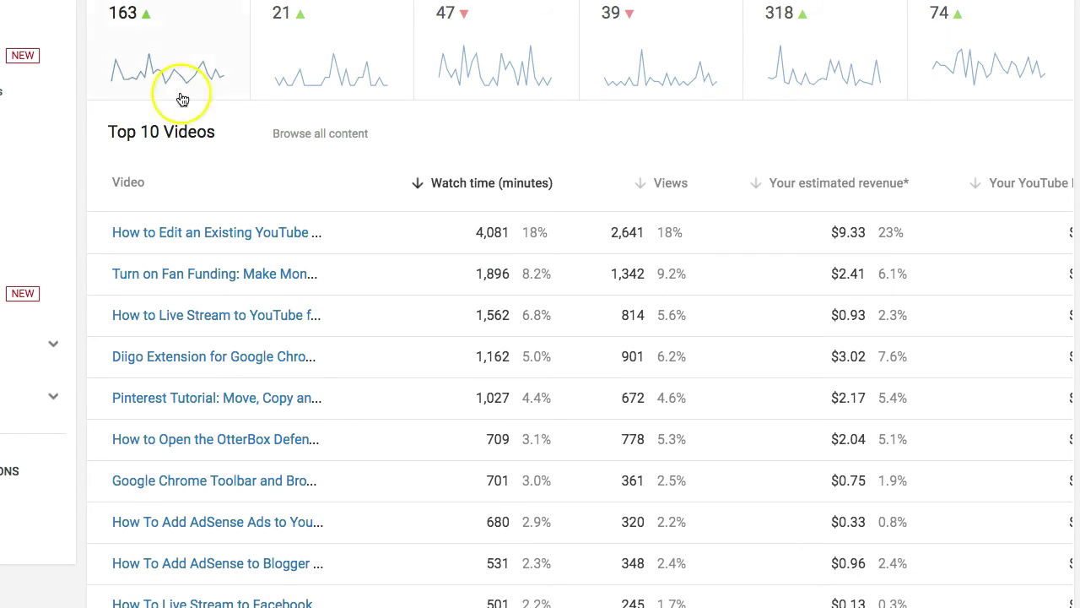
pyautogui.moveTo(216, 398)
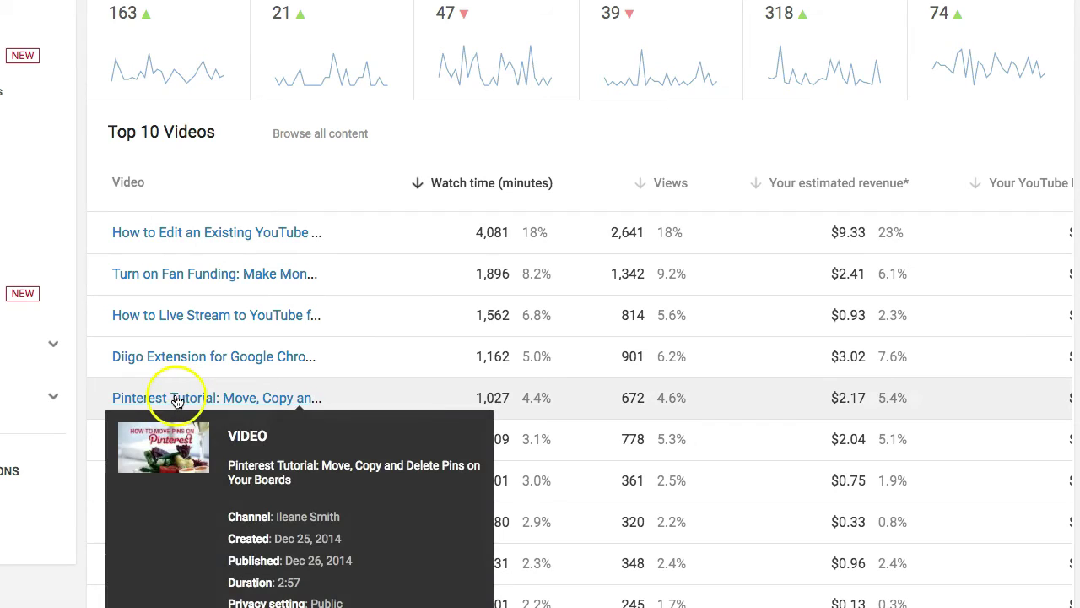
pyautogui.click(176, 395)
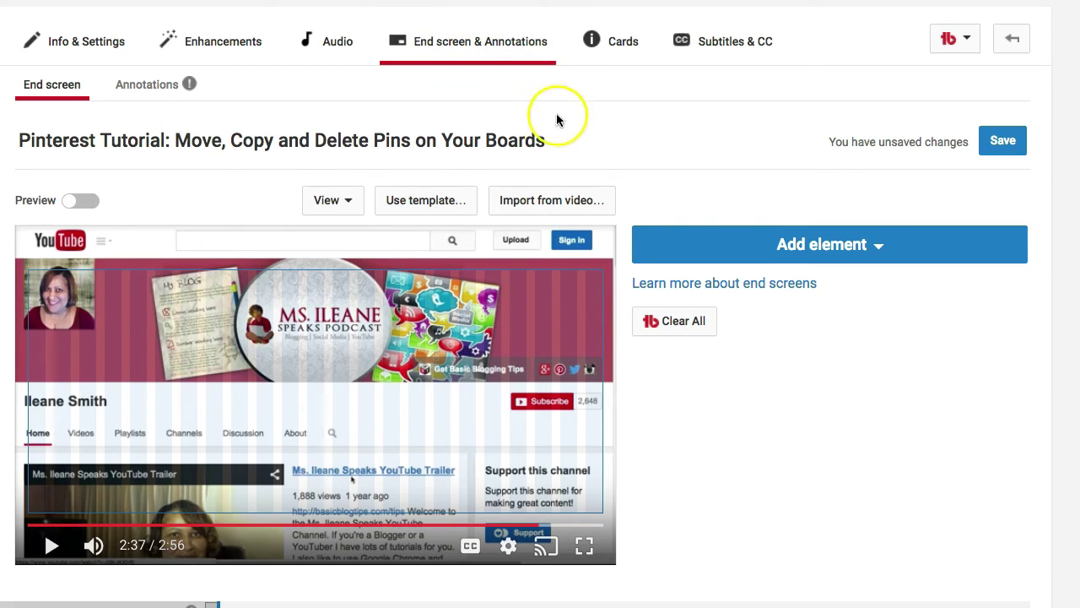
# Step: Import the channel trailer's Best for viewer end screen into the Pinterest Tutorial video
pyautogui.click(551, 202)
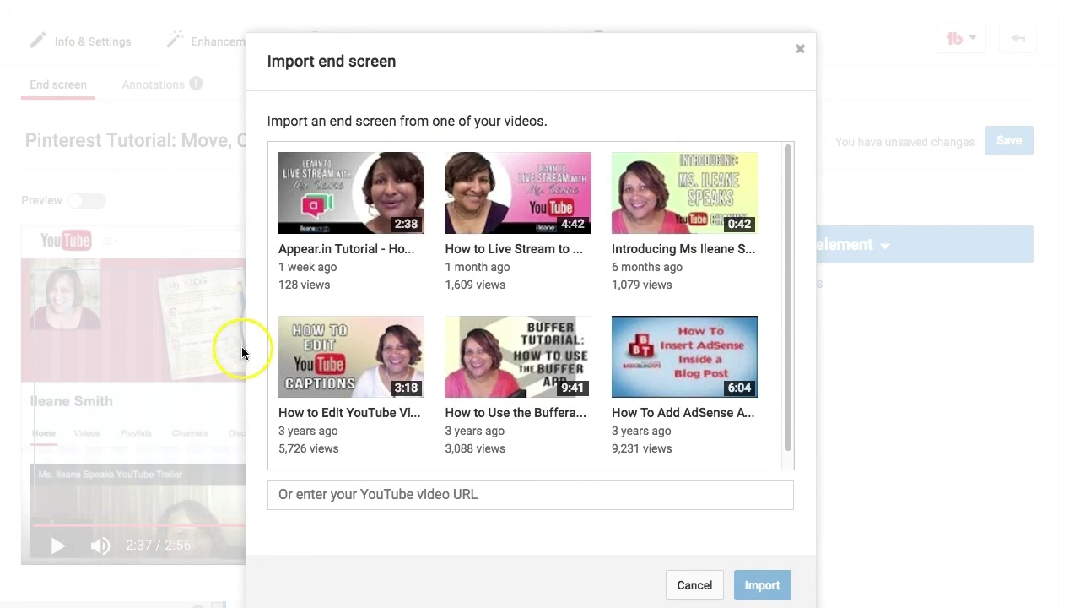
pyautogui.scroll(-1, 400, 317)
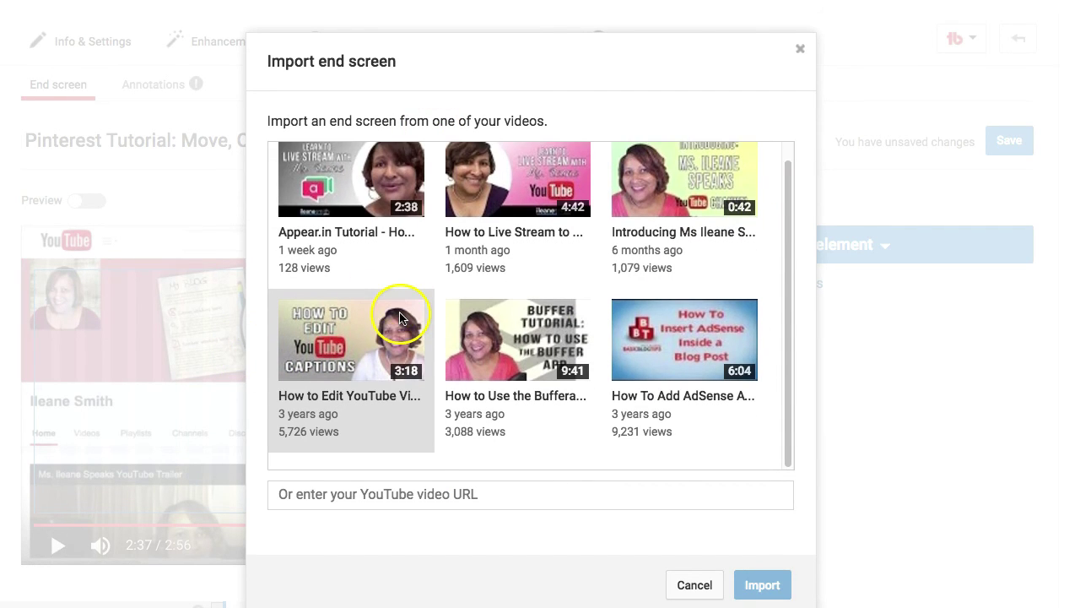
pyautogui.click(661, 188)
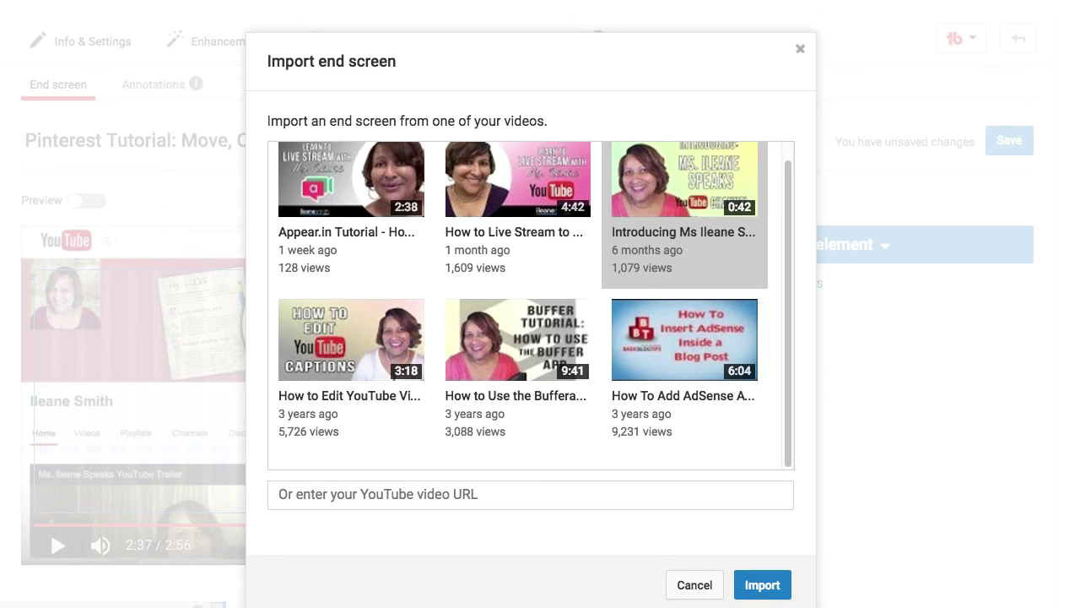
pyautogui.click(762, 585)
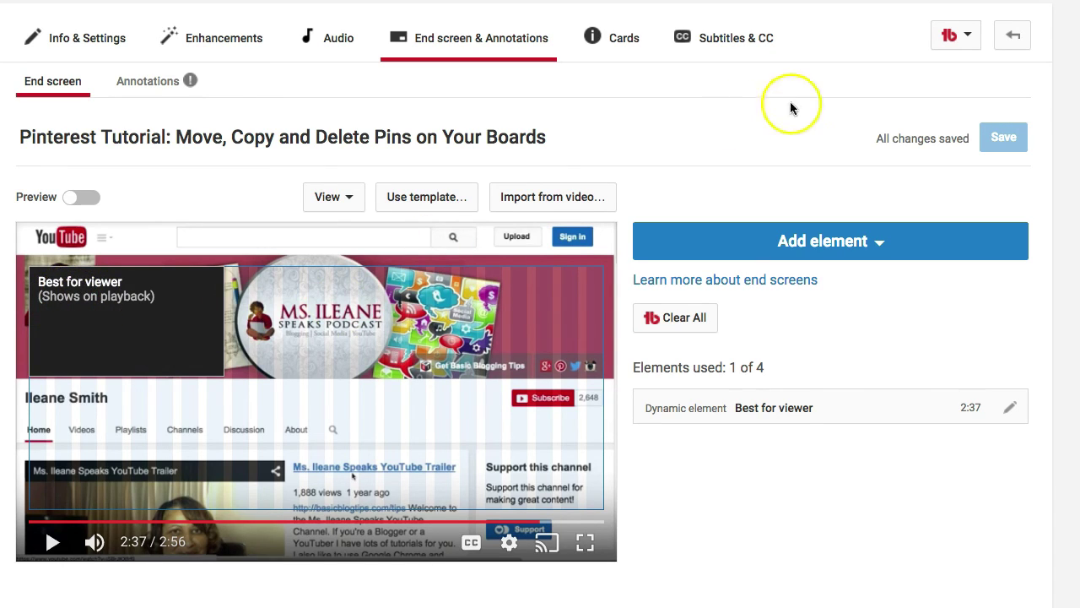
# Step: Start a TubeBuddy Bulk Copy of the Best for viewer element, targeting the full video list
pyautogui.click(969, 37)
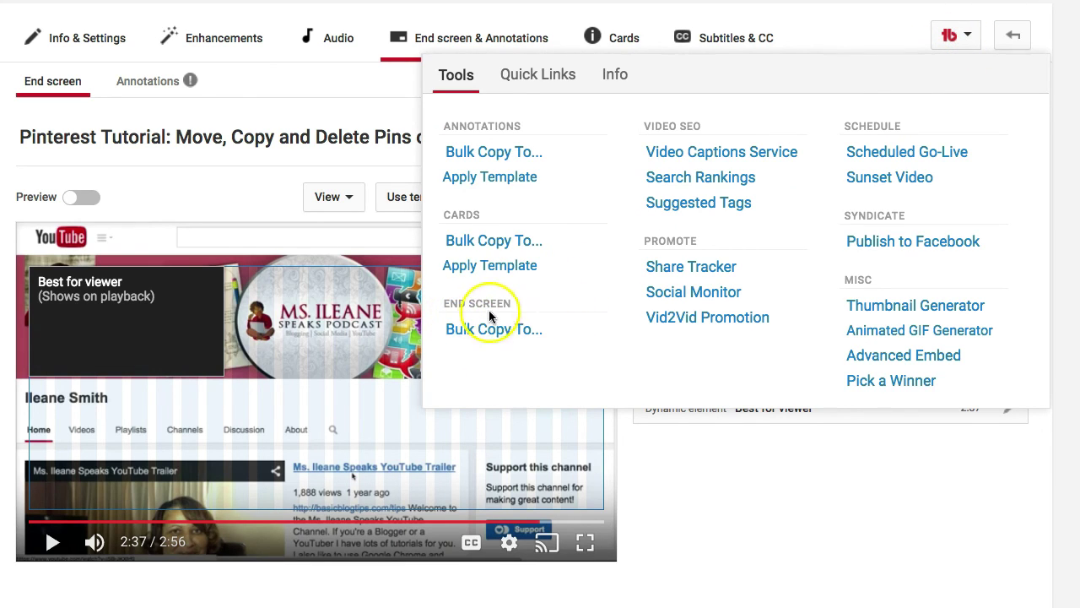
pyautogui.click(481, 331)
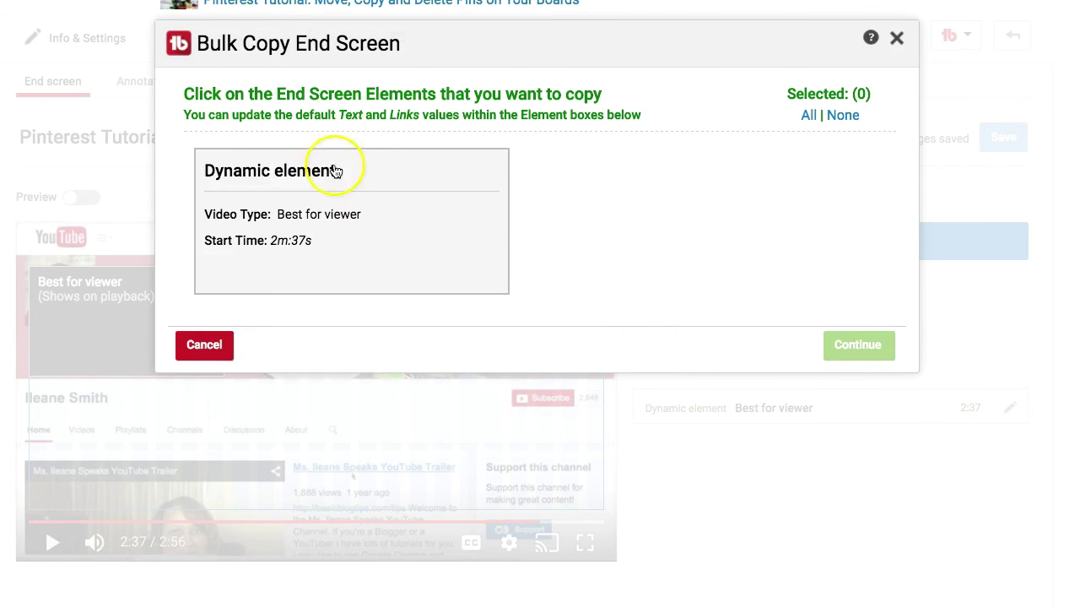
pyautogui.click(354, 205)
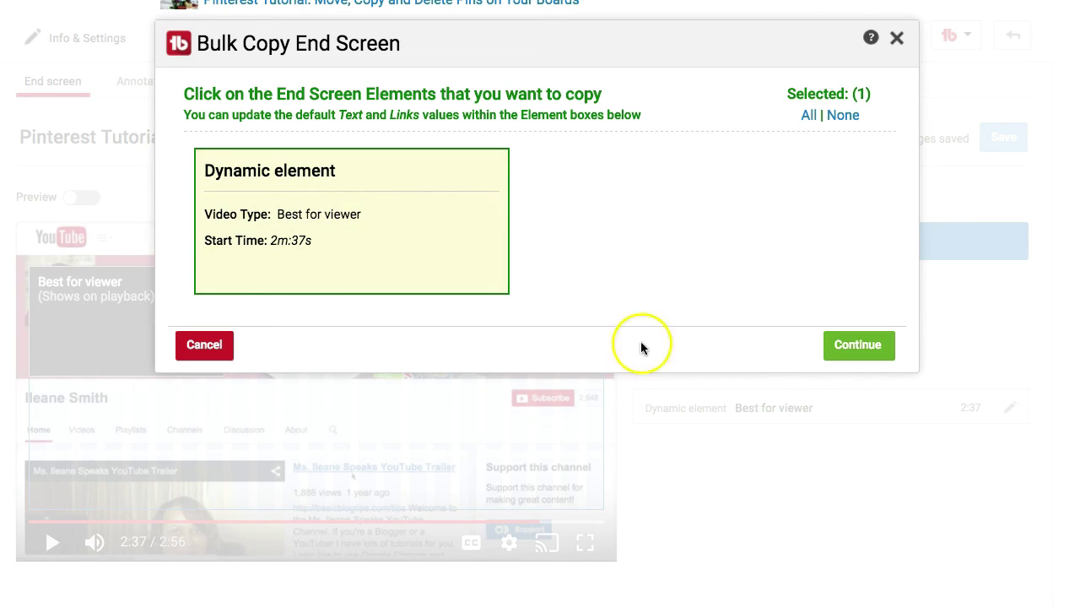
pyautogui.click(852, 344)
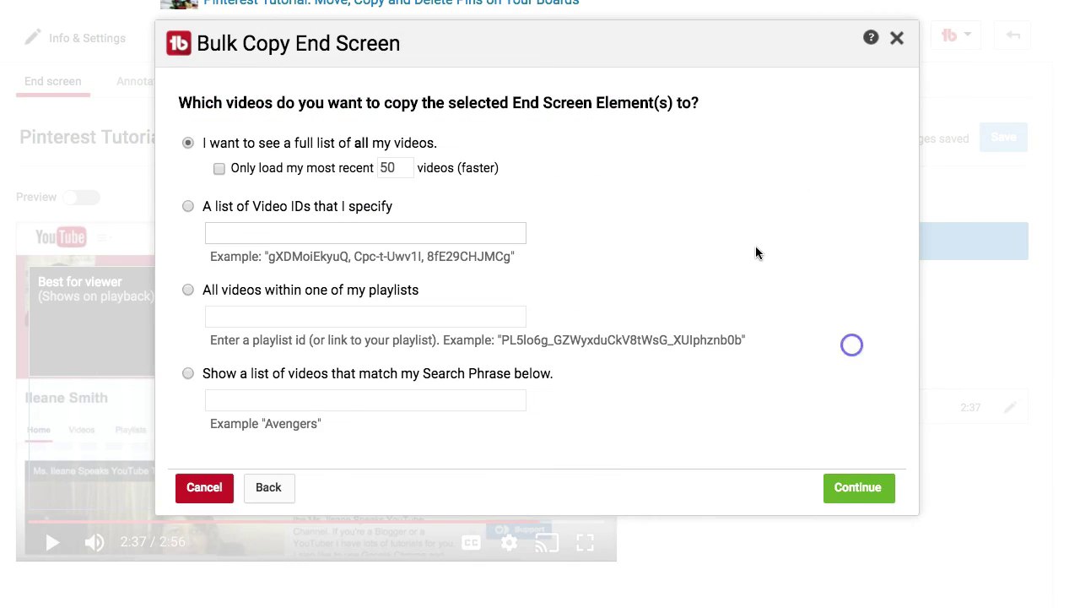
pyautogui.click(856, 491)
pyautogui.click(806, 475)
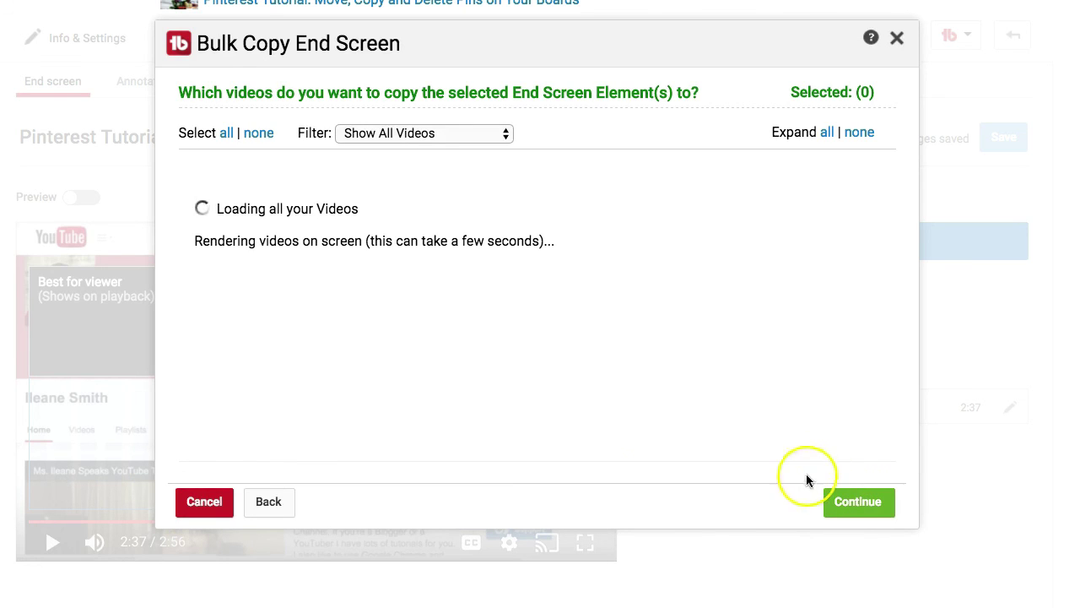